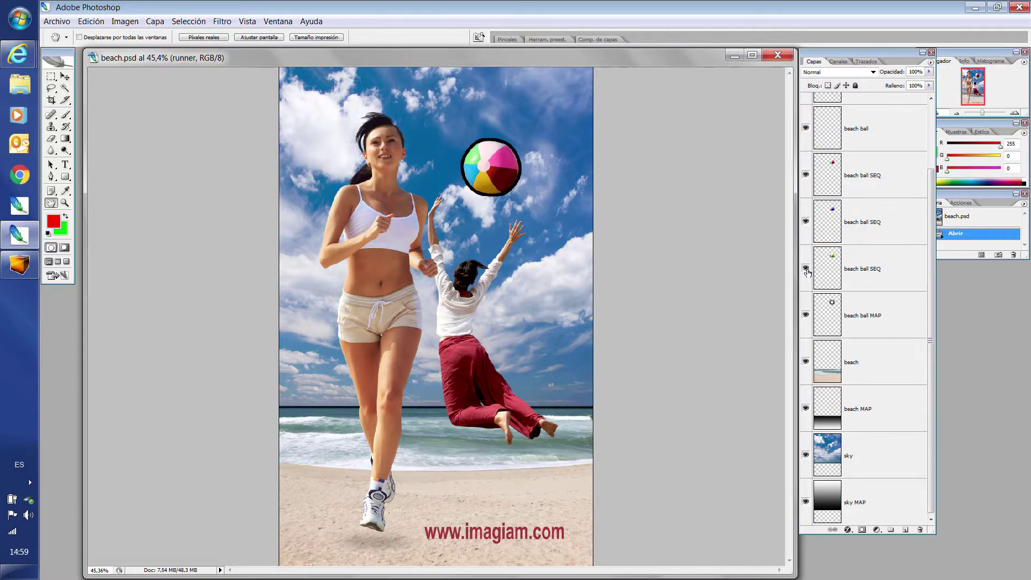
# - Isolate the lowest beach ball SEQ layer and toggle the two SEQ layers above it to compare the ball's colour versions
pyautogui.keyDown('alt'); pyautogui.click(806, 268); pyautogui.keyUp('alt')
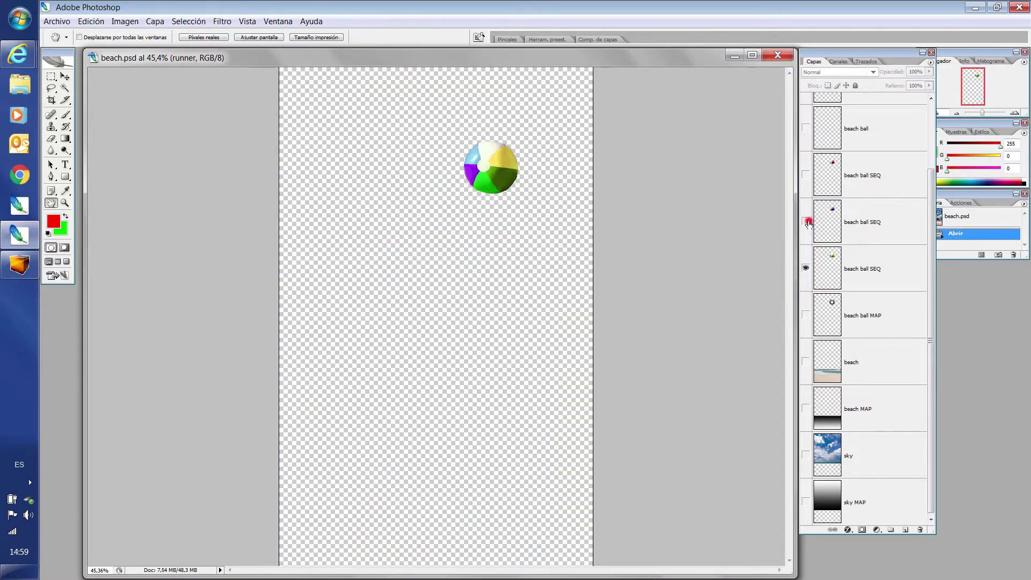
pyautogui.click(806, 221)
pyautogui.click(806, 175)
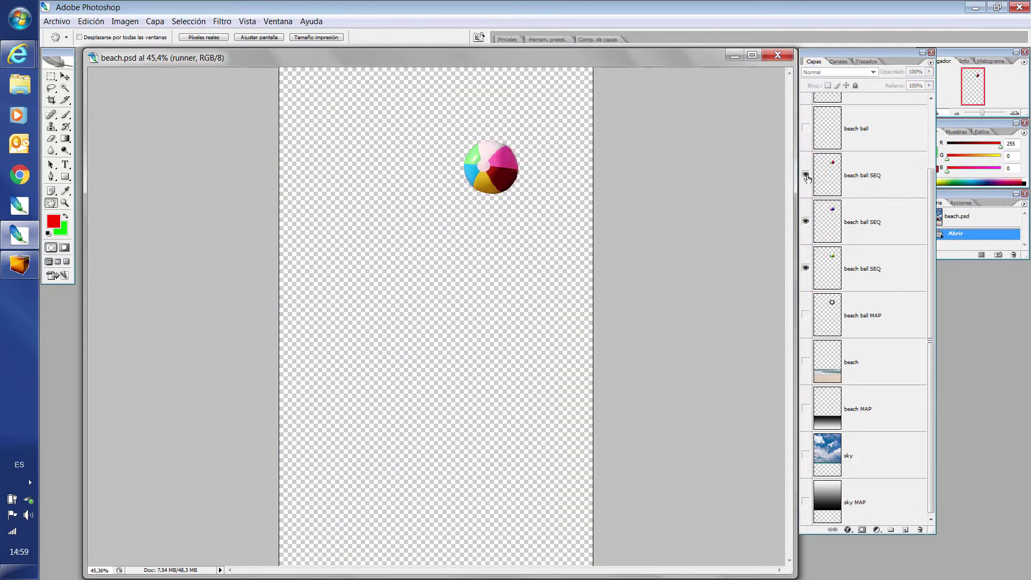
pyautogui.click(806, 175)
pyautogui.click(806, 221)
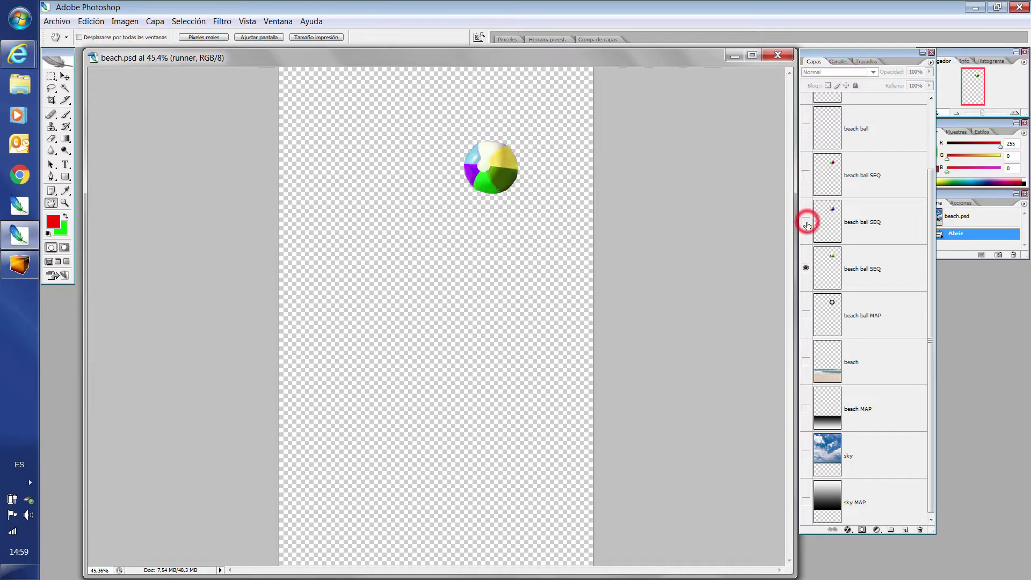
pyautogui.click(805, 221)
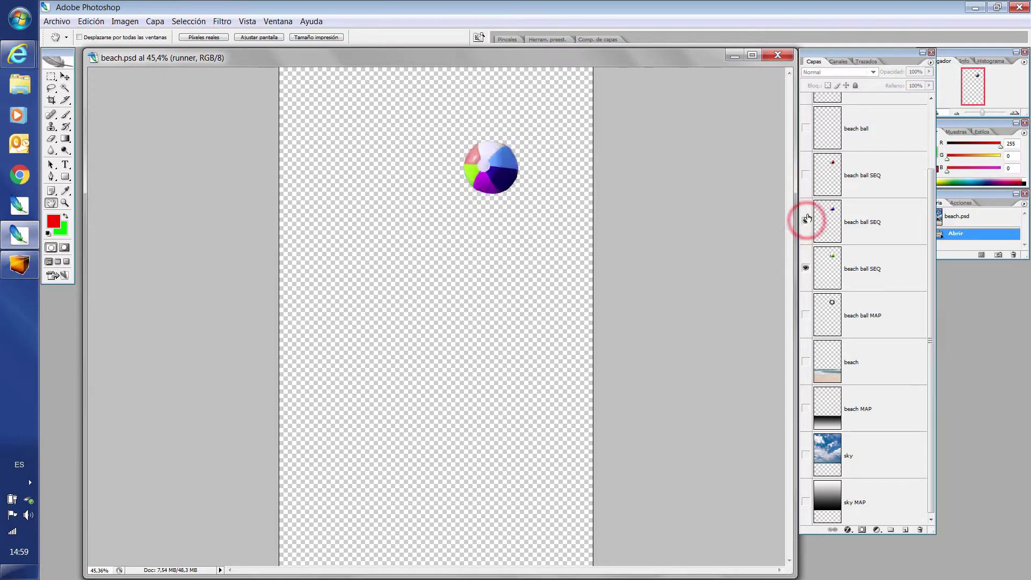
pyautogui.click(806, 175)
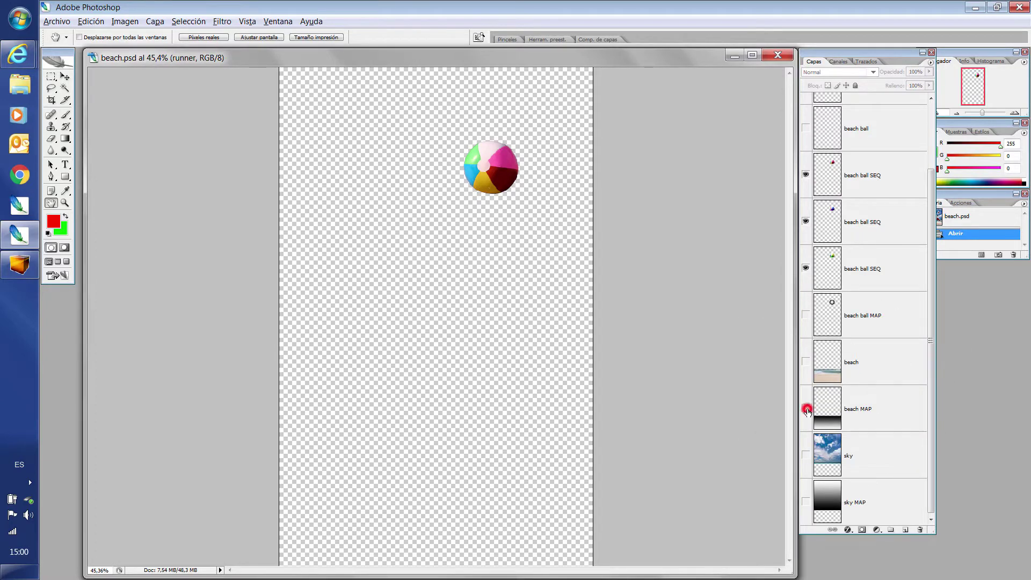
# - Isolate the beach MAP layer and toggle the beach layer over it to compare the gradient with the photo
pyautogui.keyDown('alt'); pyautogui.click(806, 409); pyautogui.keyUp('alt')
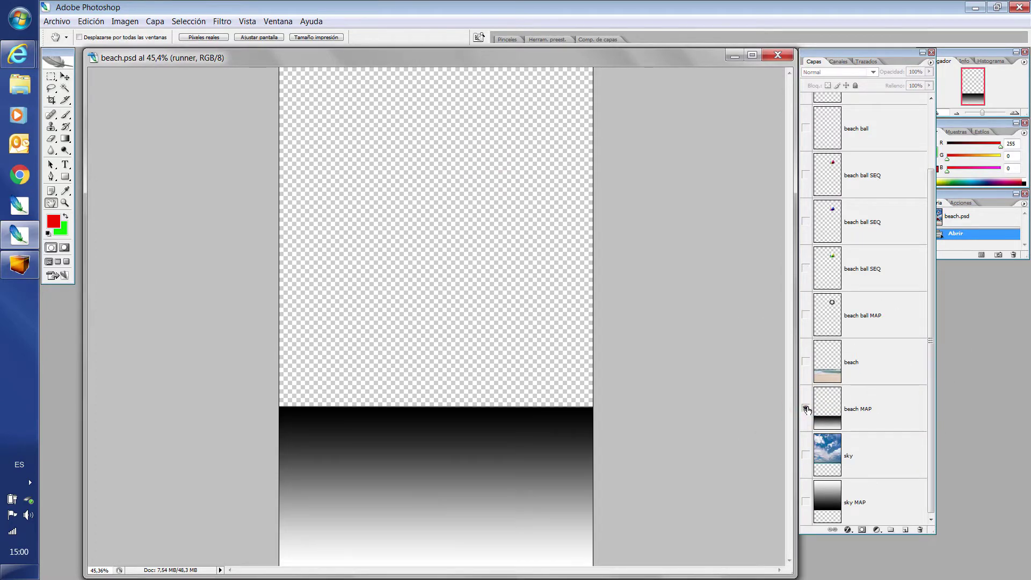
pyautogui.click(806, 364)
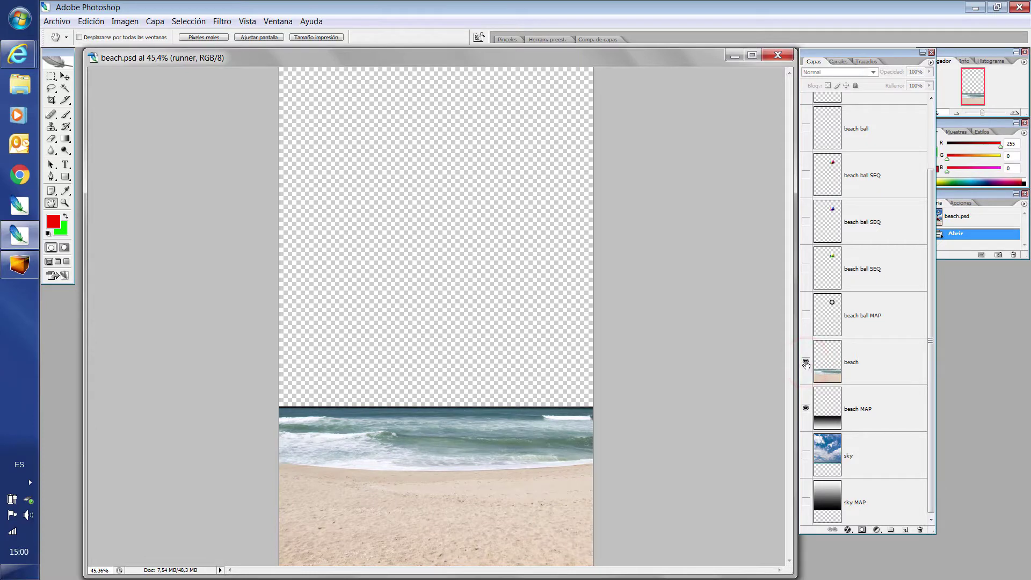
pyautogui.click(806, 364)
pyautogui.click(806, 363)
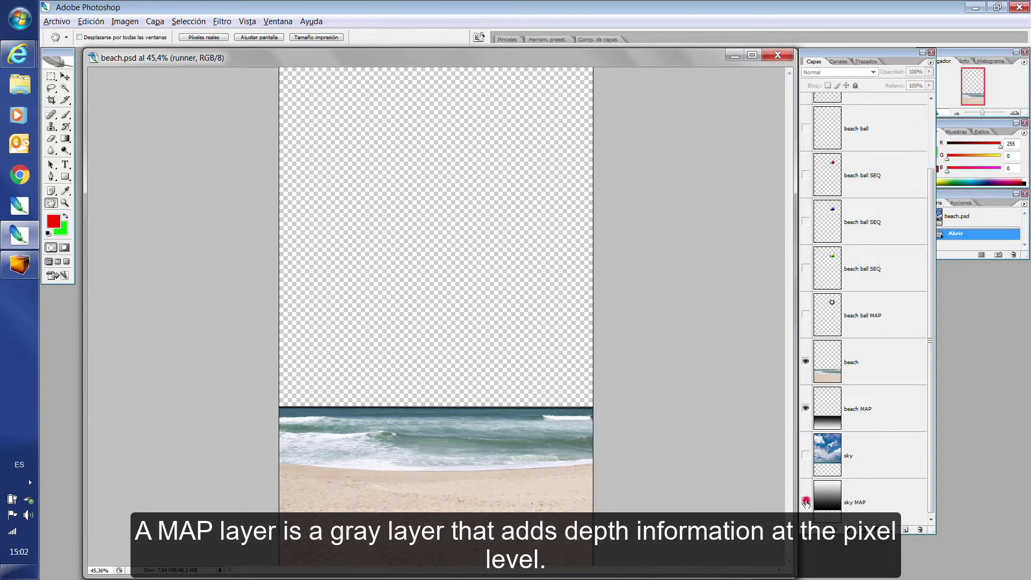
# - Isolate the sky MAP layer and toggle the sky layer over it to compare the two
pyautogui.keyDown('alt'); pyautogui.click(806, 502); pyautogui.keyUp('alt')
pyautogui.click(805, 456)
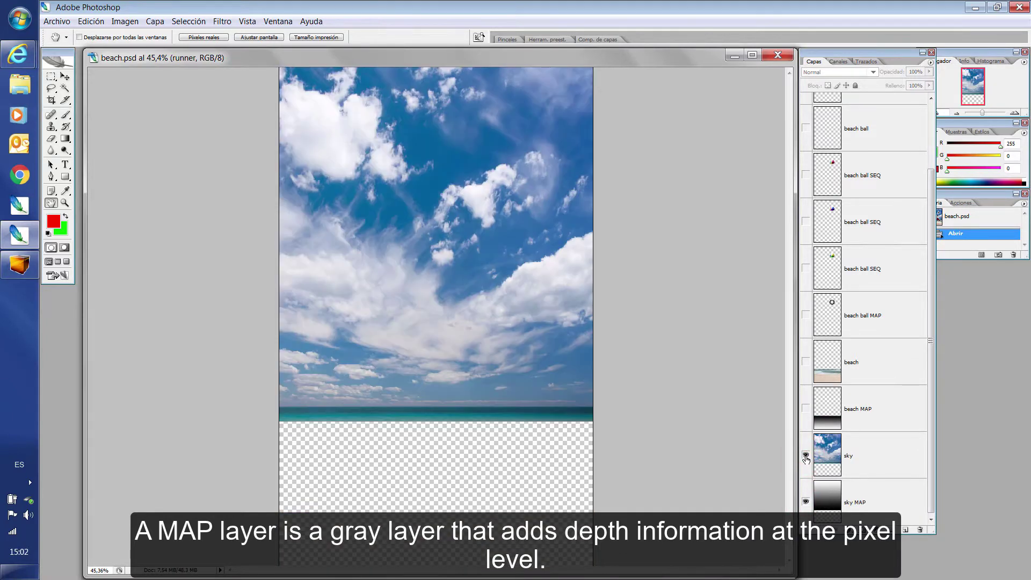
pyautogui.click(806, 455)
pyautogui.click(806, 455)
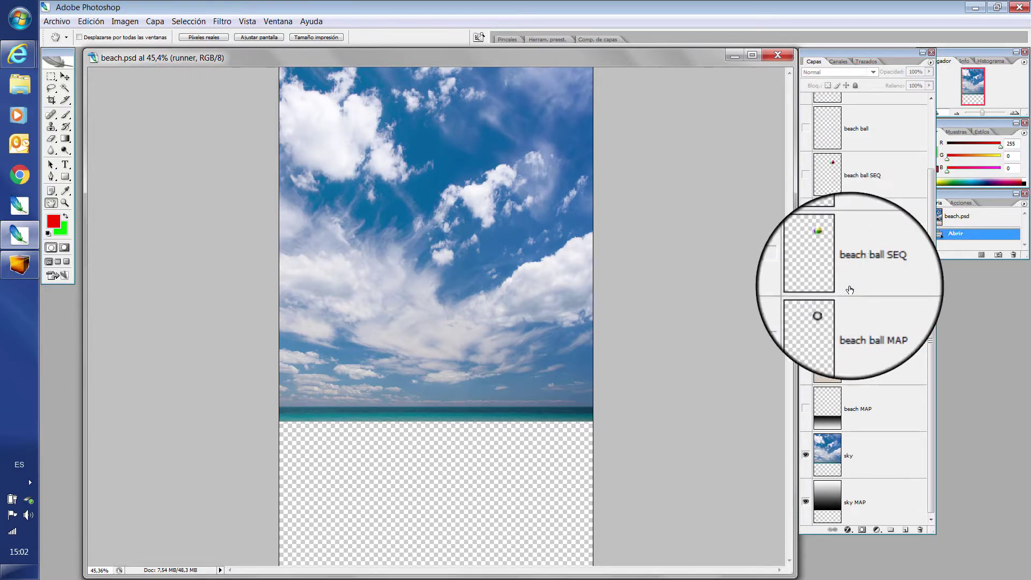
# - Isolate the beach ball MAP layer and repeatedly toggle the lowest beach ball SEQ layer over it for comparison
pyautogui.keyDown('alt'); pyautogui.click(806, 315); pyautogui.keyUp('alt')
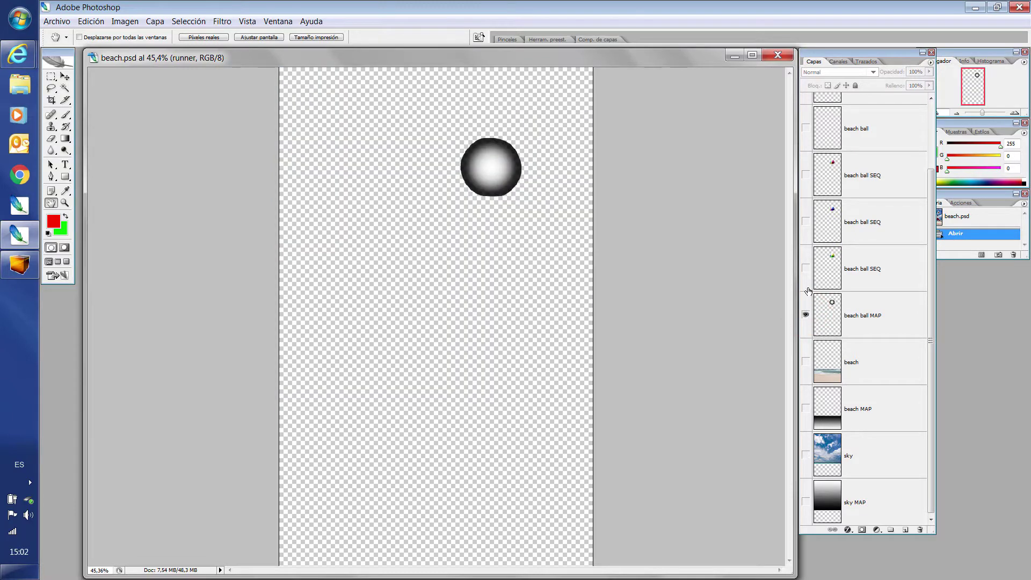
pyautogui.click(806, 269)
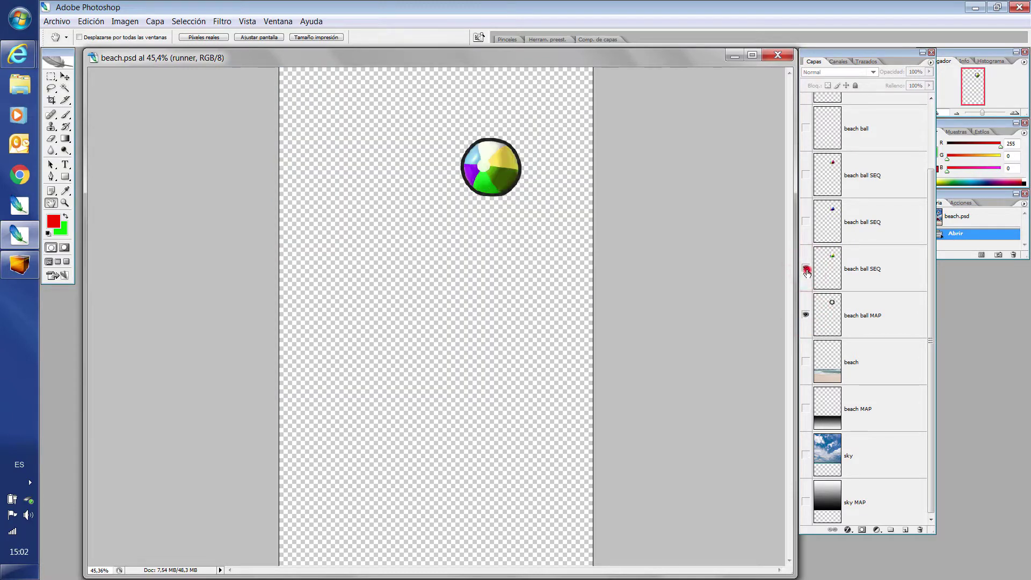
pyautogui.click(806, 268)
pyautogui.click(806, 272)
pyautogui.click(809, 272)
pyautogui.click(806, 272)
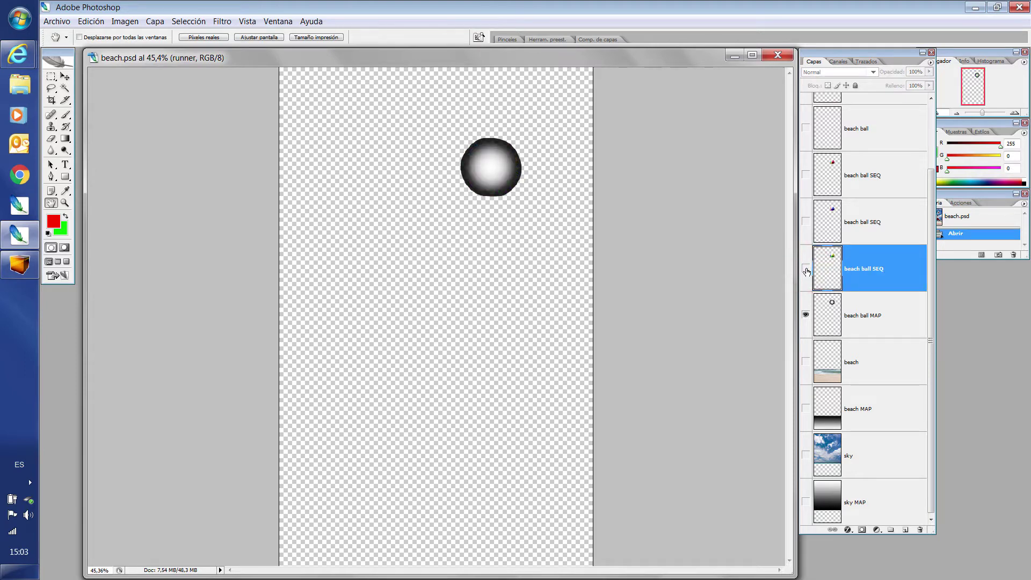
# - Show the beach MAP and sky MAP layers together with the beach ball MAP layer
pyautogui.click(805, 408)
pyautogui.click(805, 502)
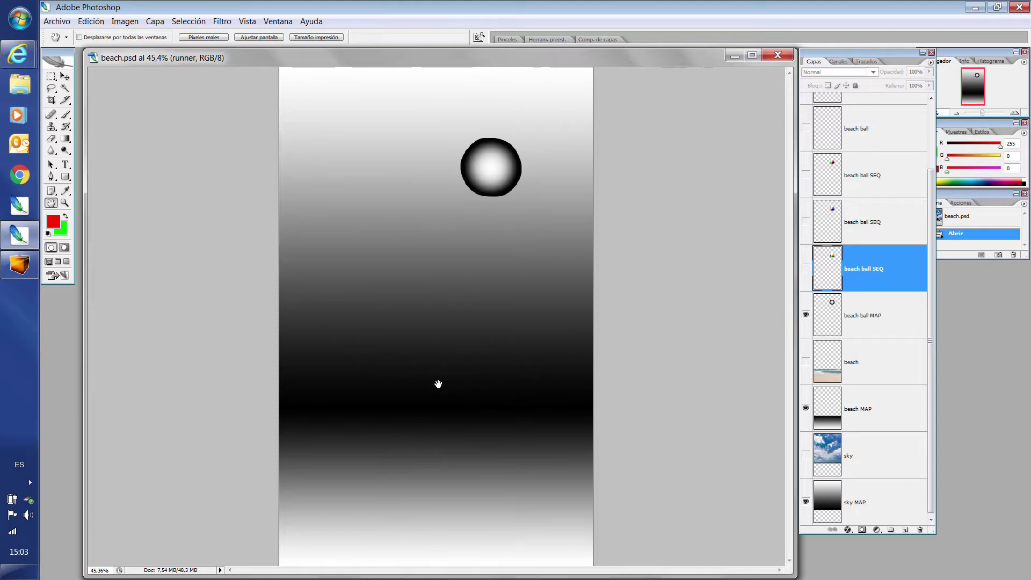
# - Isolate the beach ball MAP layer again and examine its spherical gradient up close at 200%
pyautogui.keyDown('alt'); pyautogui.click(806, 315); pyautogui.keyUp('alt')
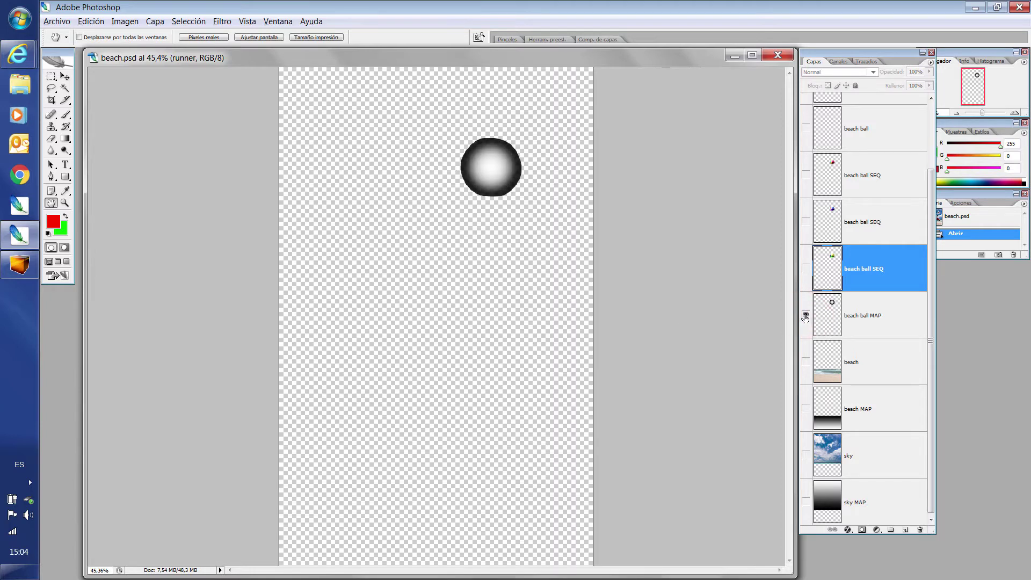
pyautogui.click(65, 203)
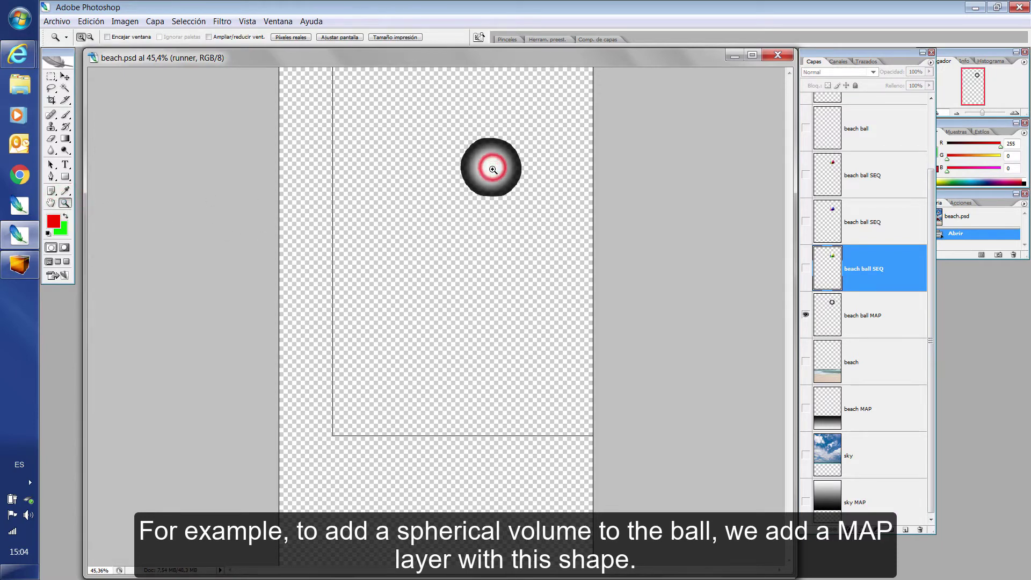
pyautogui.click(489, 167)
pyautogui.click(500, 185)
pyautogui.click(508, 204)
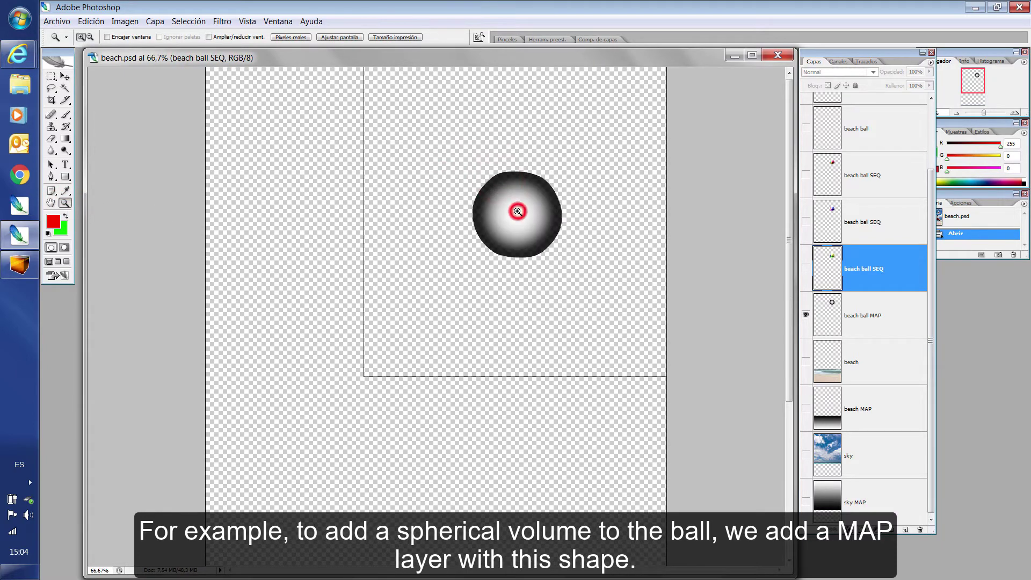
pyautogui.click(556, 285)
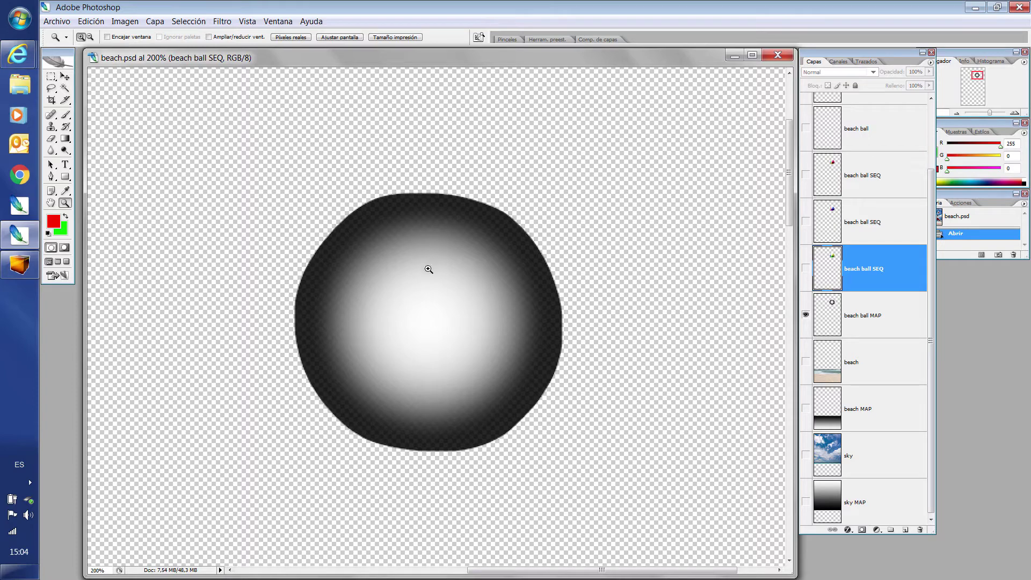
# - Toggle the middle beach ball SEQ layer over the beach ball MAP layer to compare the ball with its depth gradient
pyautogui.click(805, 222)
pyautogui.click(805, 222)
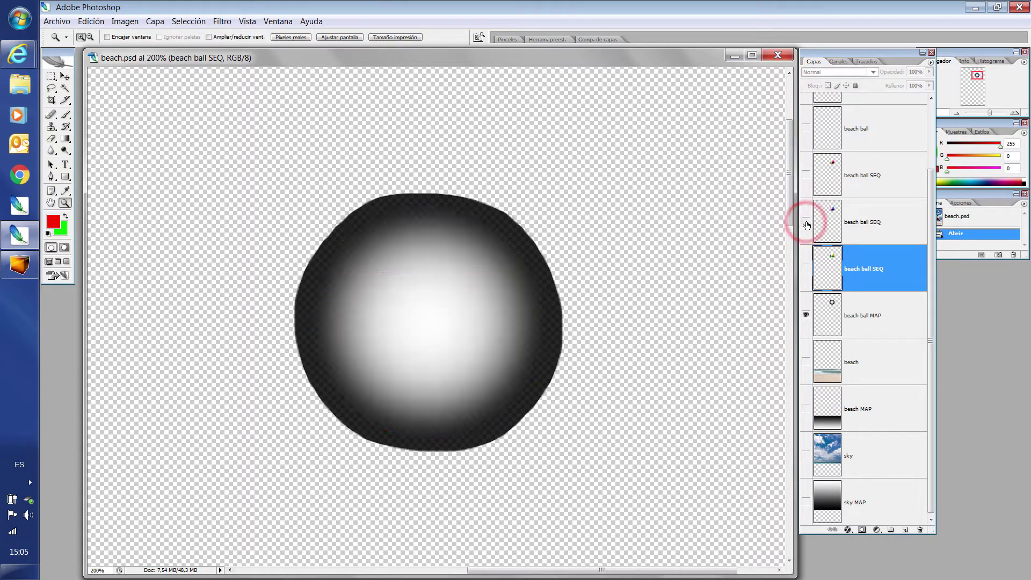
pyautogui.click(805, 221)
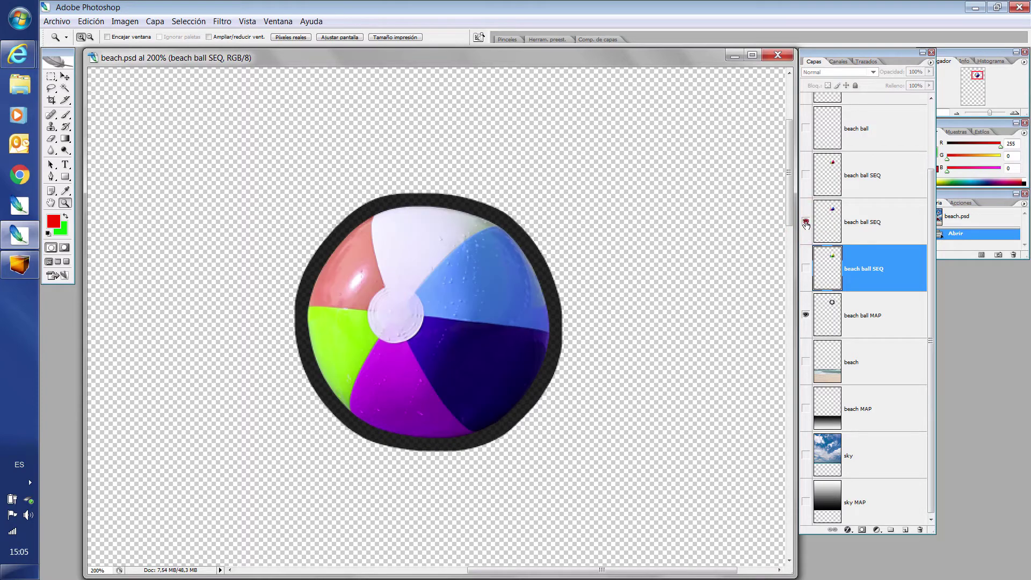
pyautogui.click(805, 222)
pyautogui.click(806, 222)
pyautogui.click(805, 223)
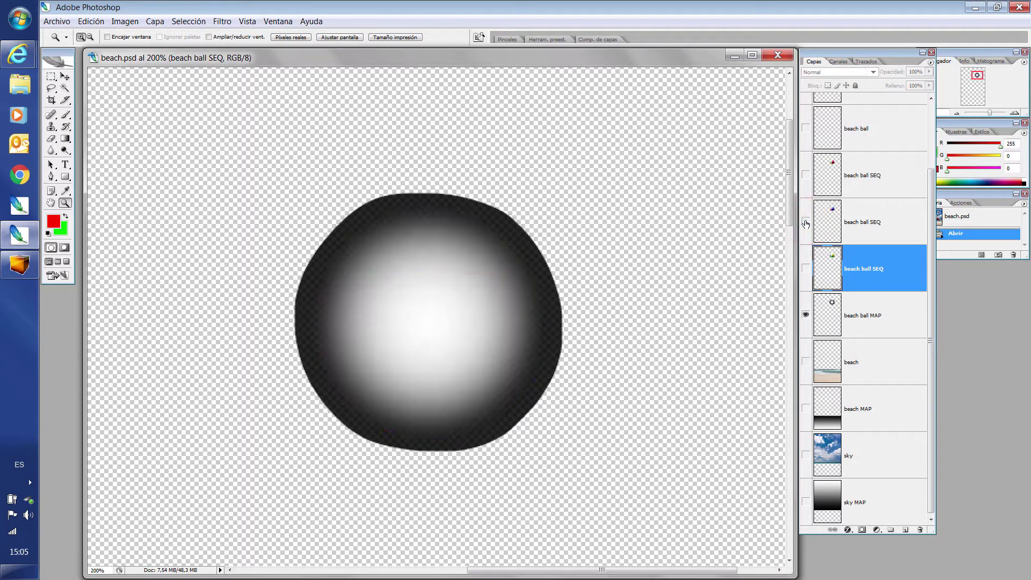
# - Show the beach MAP layer and toggle the beach layer over it, examining the beach area at 100%
pyautogui.click(956, 113)
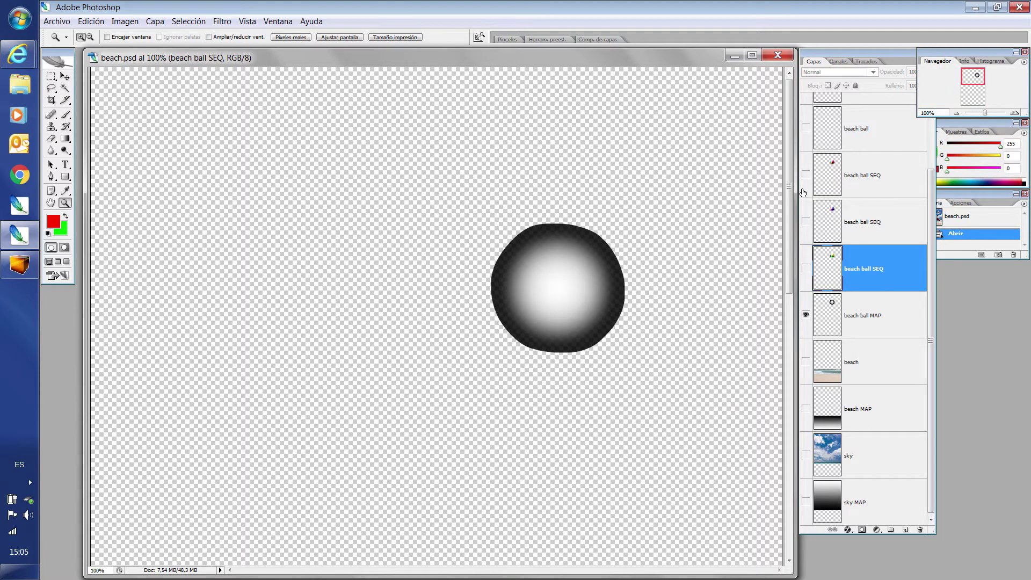
pyautogui.moveTo(789, 187); pyautogui.dragTo(803, 471)
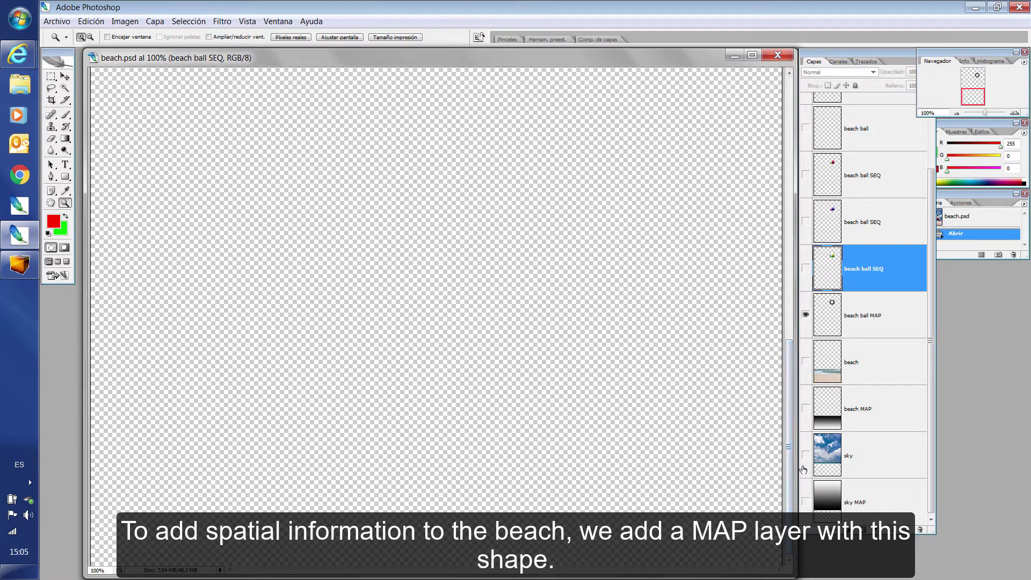
pyautogui.click(806, 409)
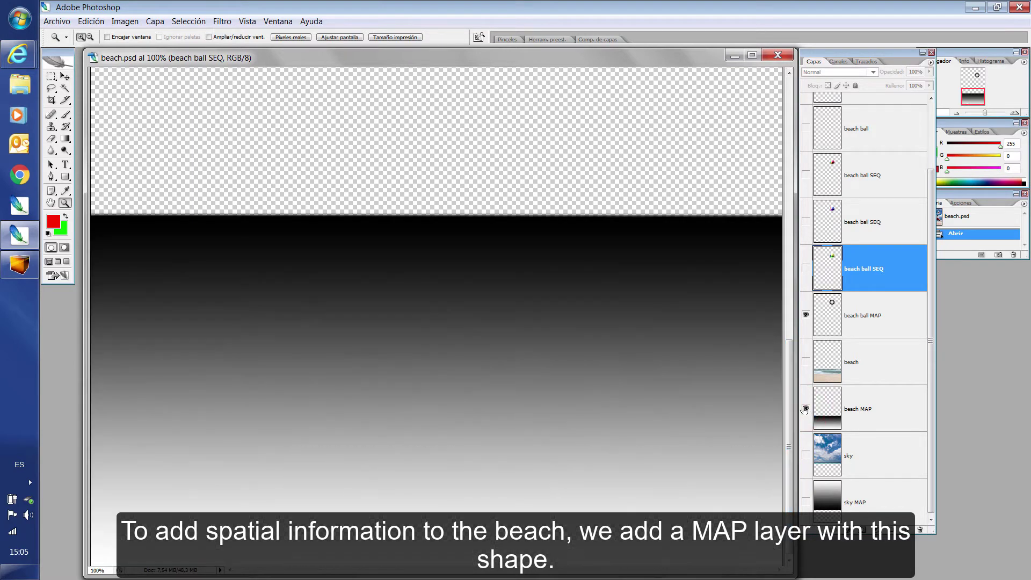
pyautogui.click(805, 364)
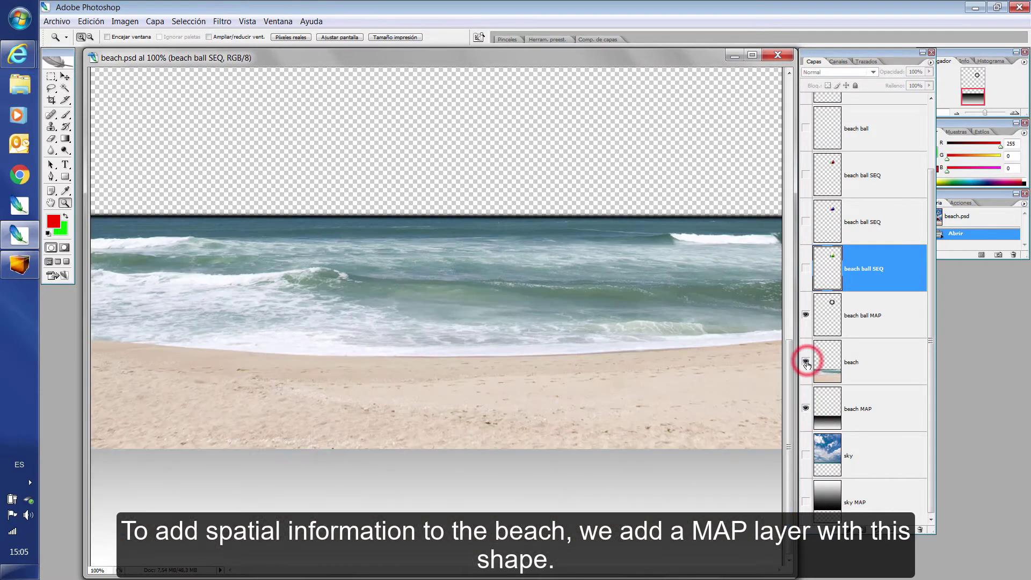
pyautogui.click(806, 364)
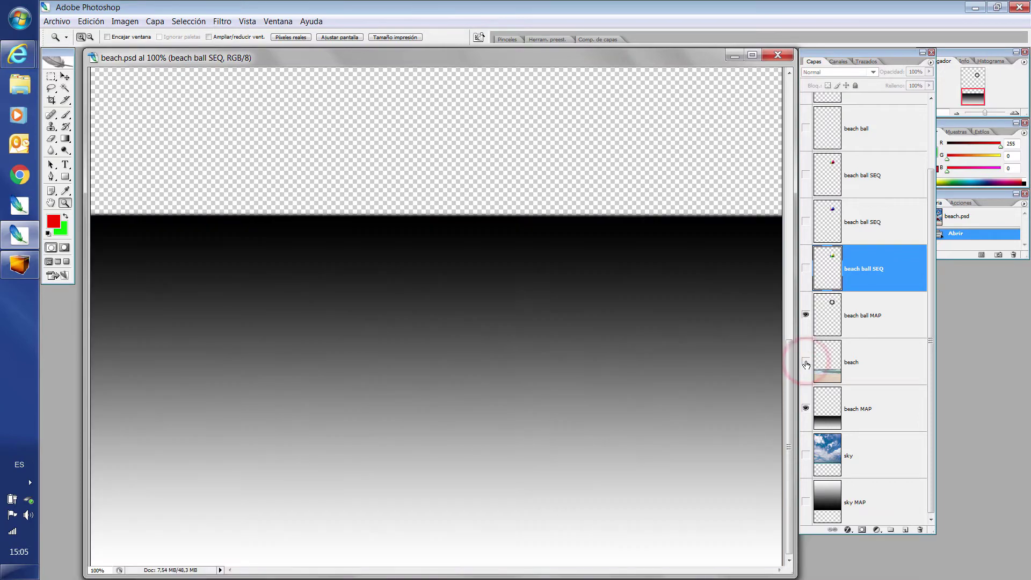
pyautogui.click(806, 364)
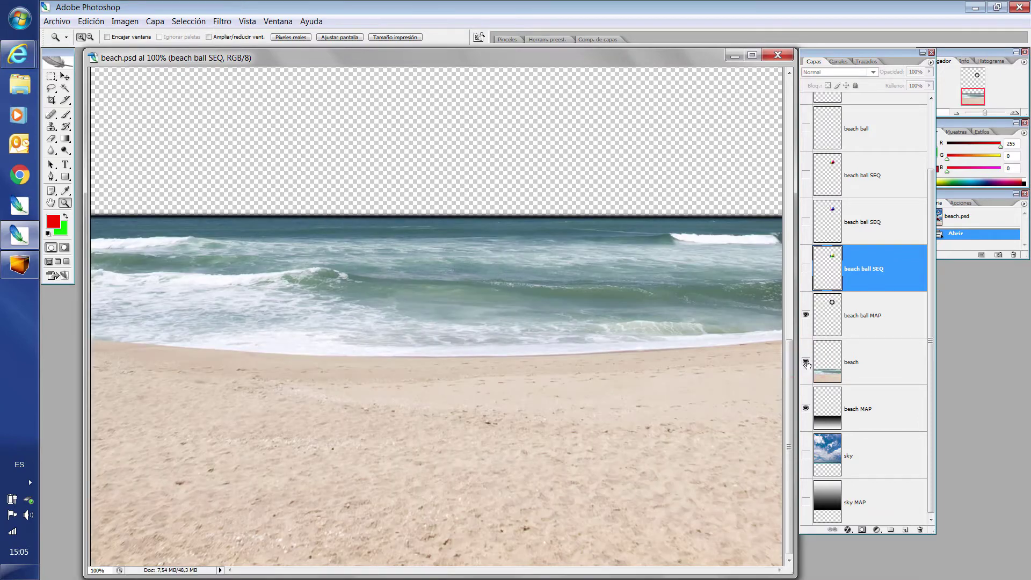
pyautogui.click(806, 364)
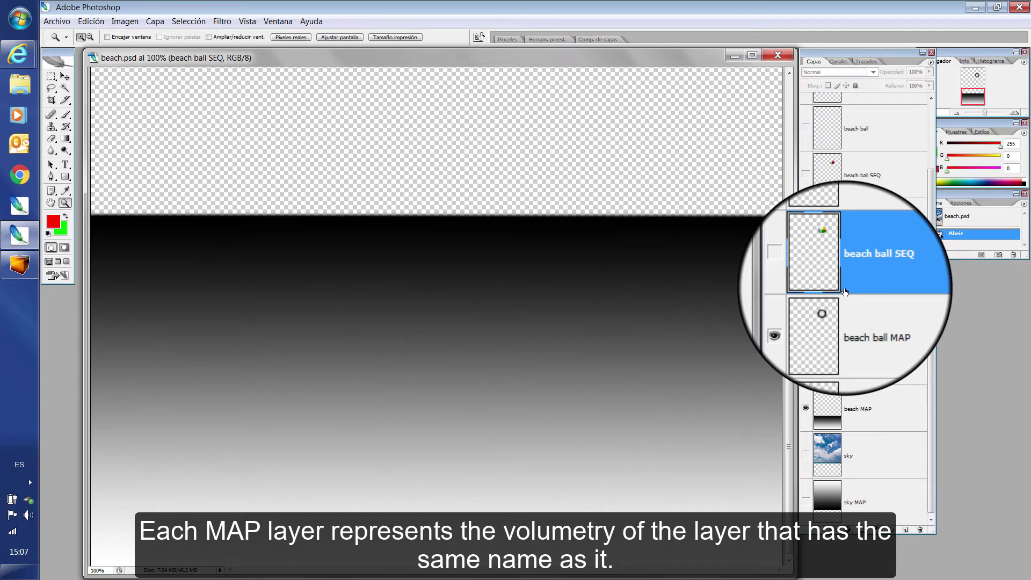
# - Make the sky MAP, sky, beach, all three beach ball SEQ and beach ball layers visible
pyautogui.click(957, 113)
pyautogui.click(958, 113)
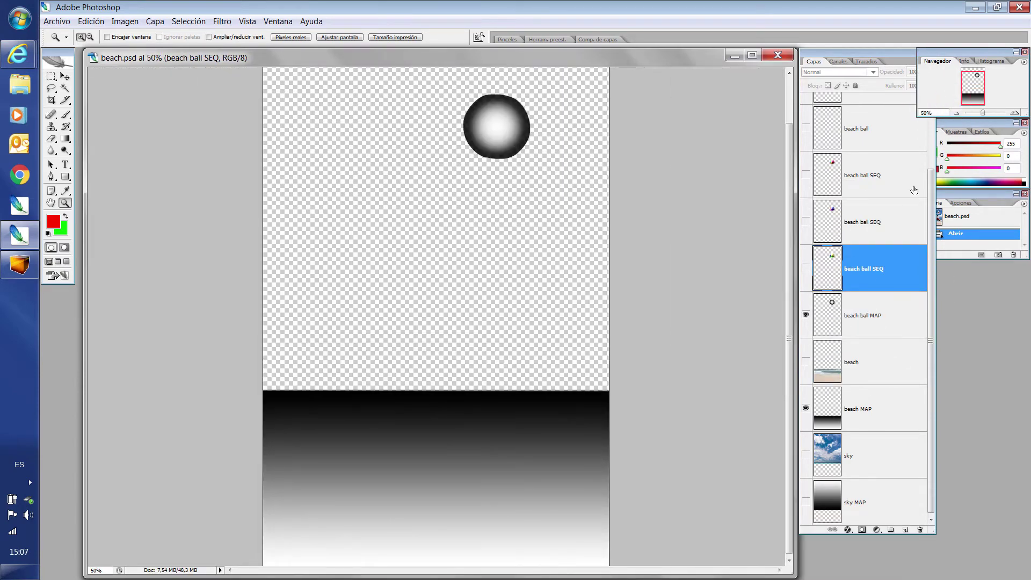
pyautogui.click(805, 502)
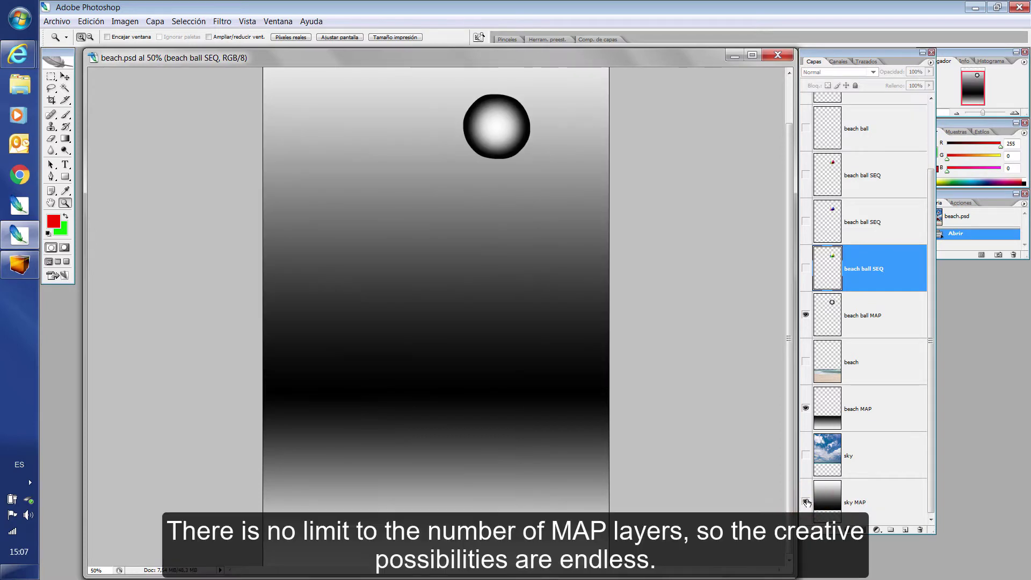
pyautogui.click(805, 455)
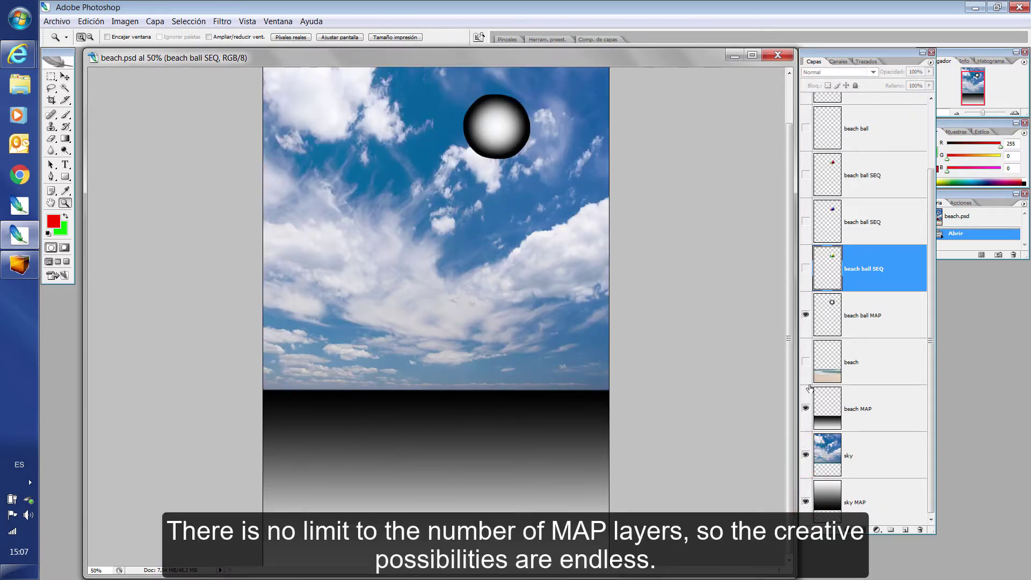
pyautogui.click(805, 363)
pyautogui.click(806, 268)
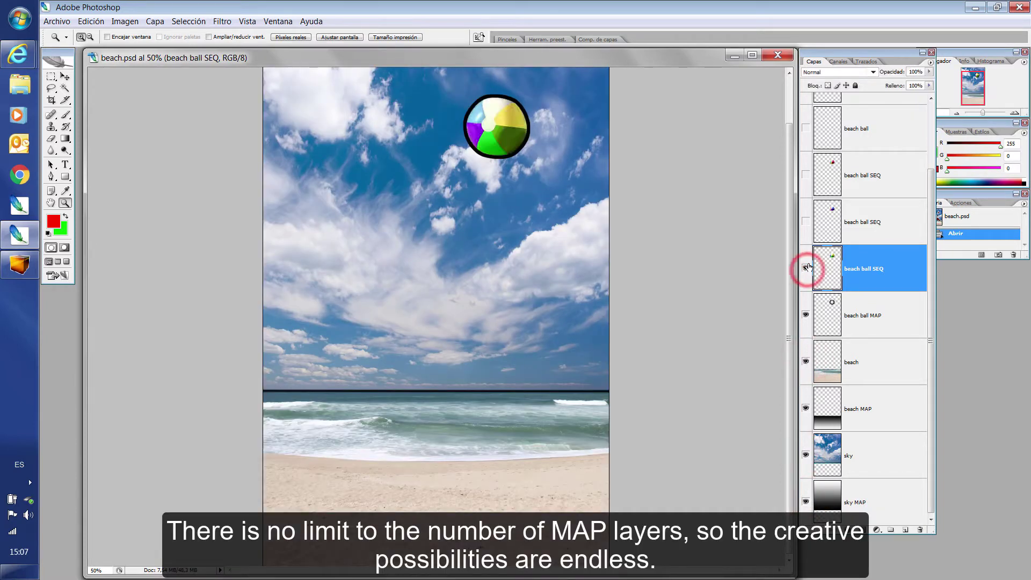
pyautogui.click(805, 222)
pyautogui.click(805, 175)
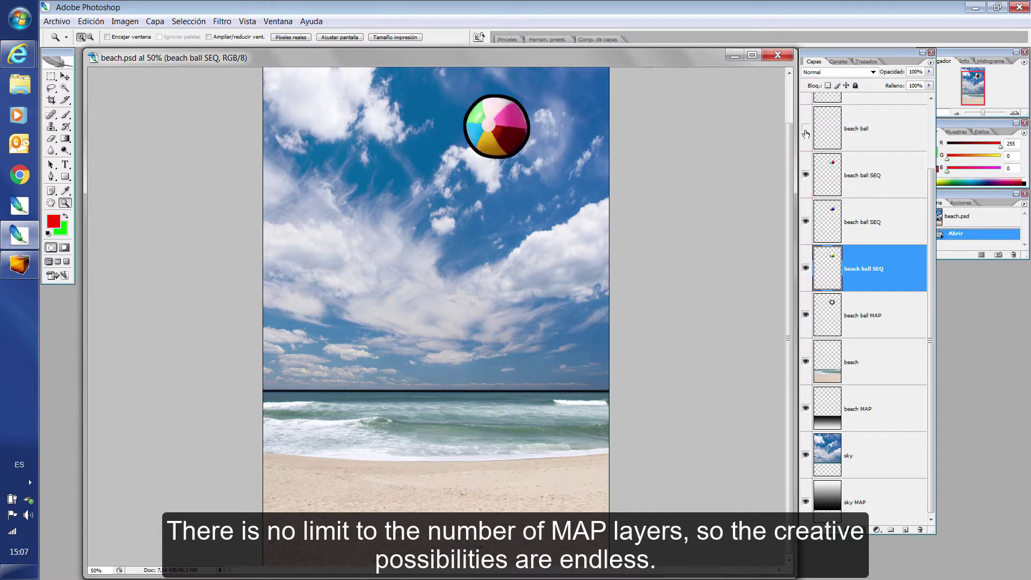
pyautogui.click(806, 129)
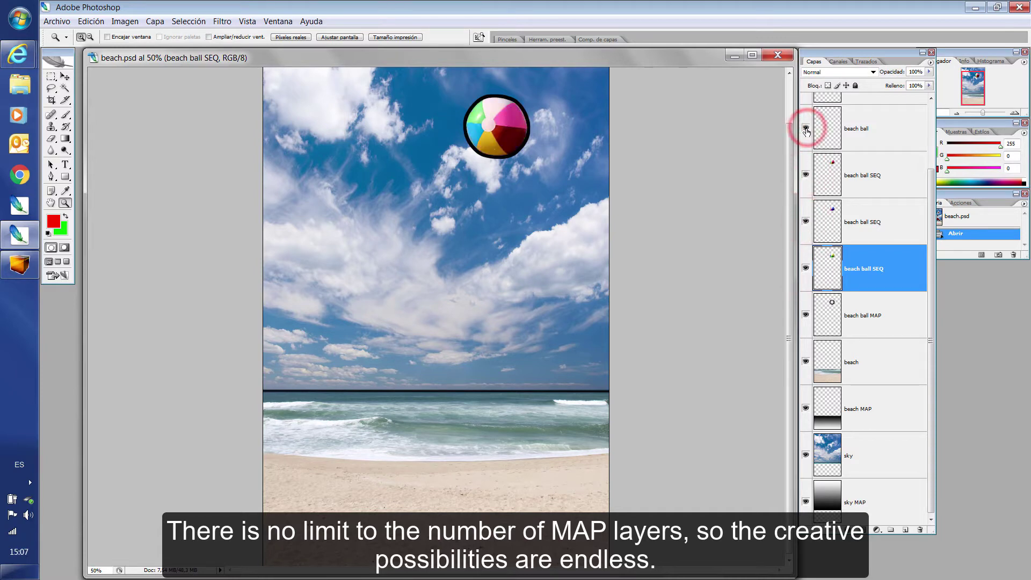
# - Make the jumper layer above the beach ball layer visible
pyautogui.click(930, 188)
pyautogui.moveTo(931, 187); pyautogui.dragTo(930, 110)
pyautogui.click(805, 152)
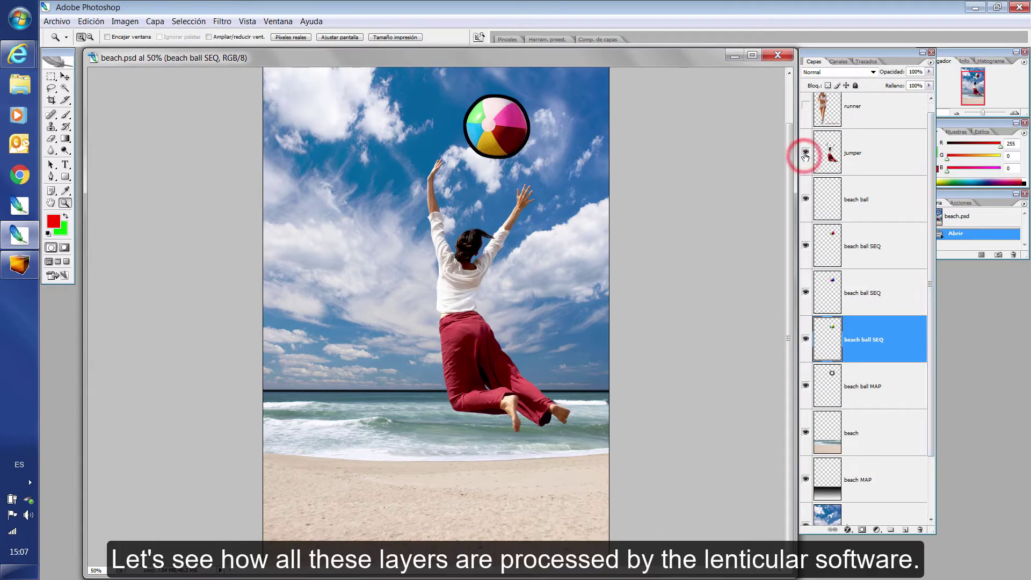
# - Make the runner layer visible above the jumper layer and review the full composite in beach.psd
pyautogui.click(806, 107)
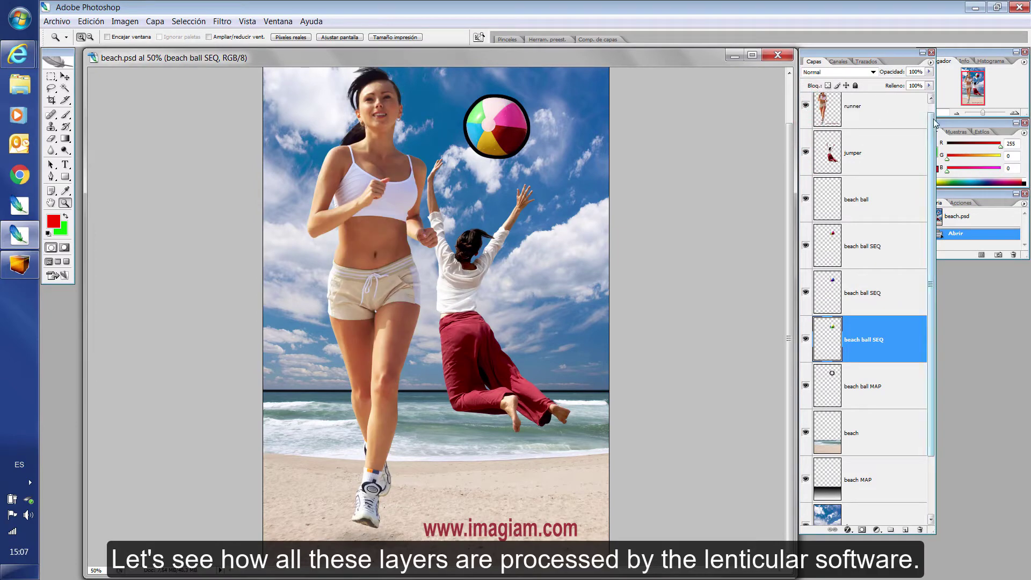
pyautogui.moveTo(931, 116); pyautogui.dragTo(932, 106)
pyautogui.moveTo(790, 134); pyautogui.dragTo(791, 115)
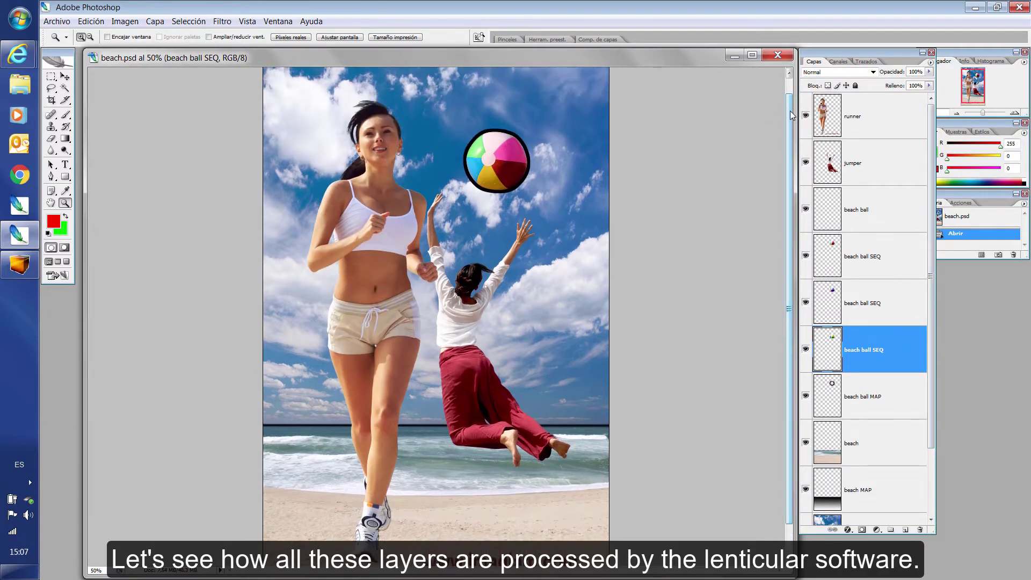
# - Switch to Lenticular Suite and load beach.psd from the input folder as the Virtua3D input file
pyautogui.click(974, 8)
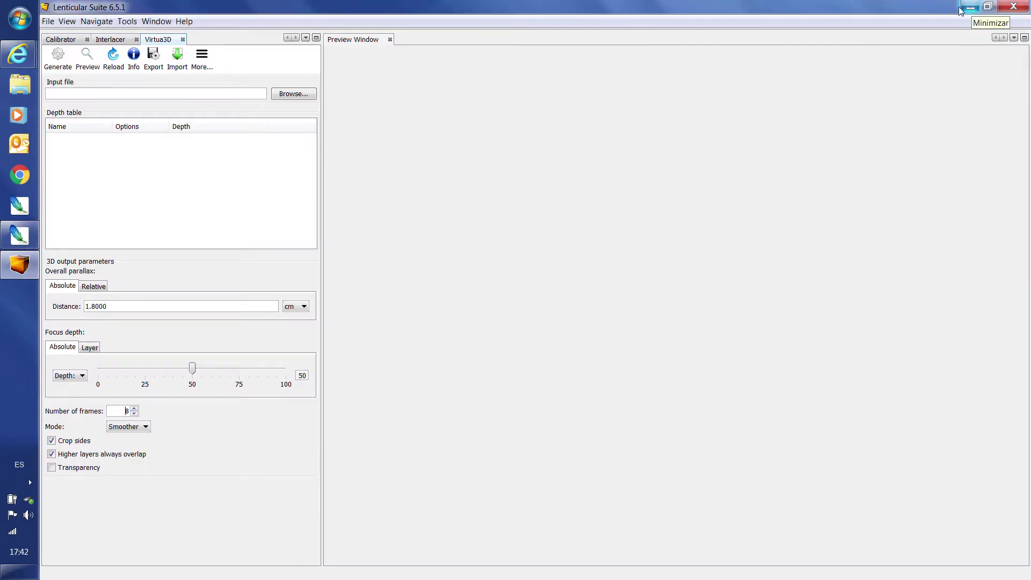
pyautogui.click(301, 94)
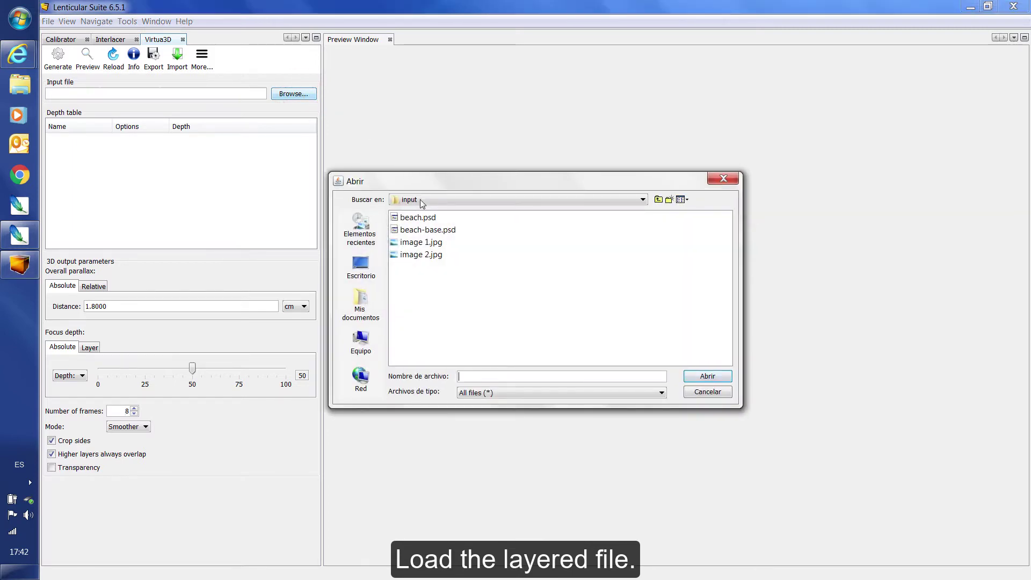
pyautogui.click(420, 218)
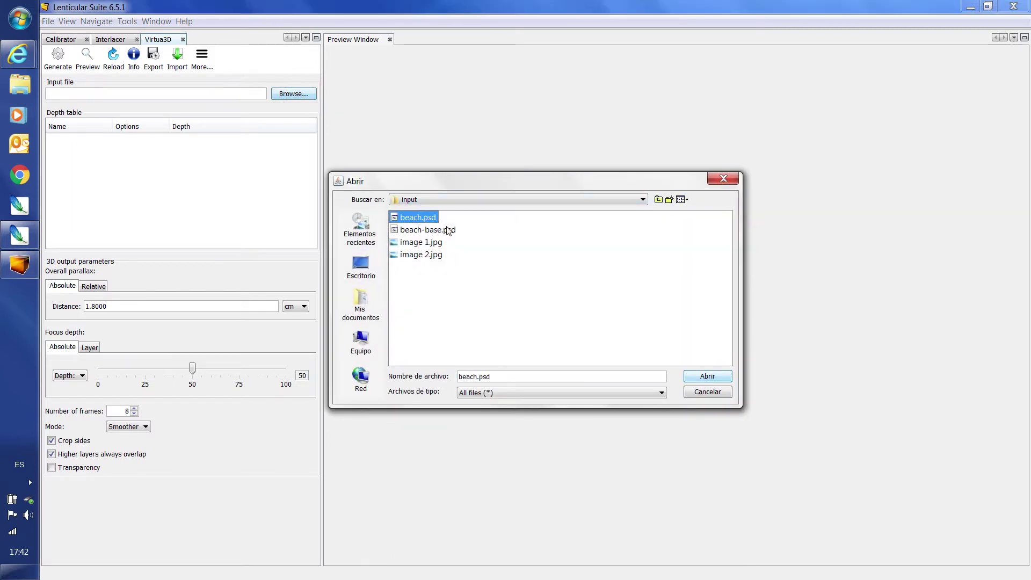
pyautogui.click(707, 376)
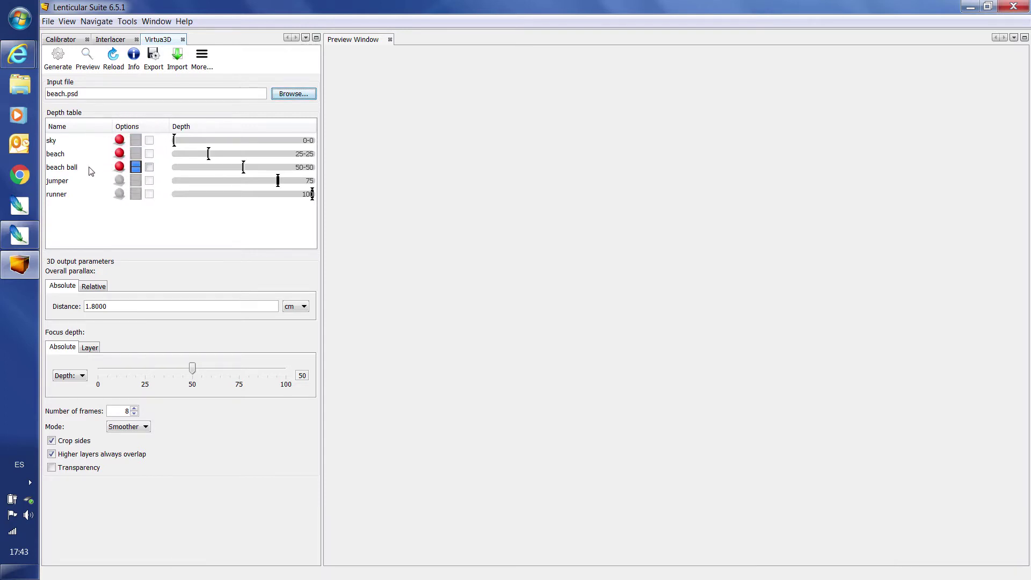
# - Set the beach ball layer's depth range to 42-58 in the depth table
pyautogui.click(73, 166)
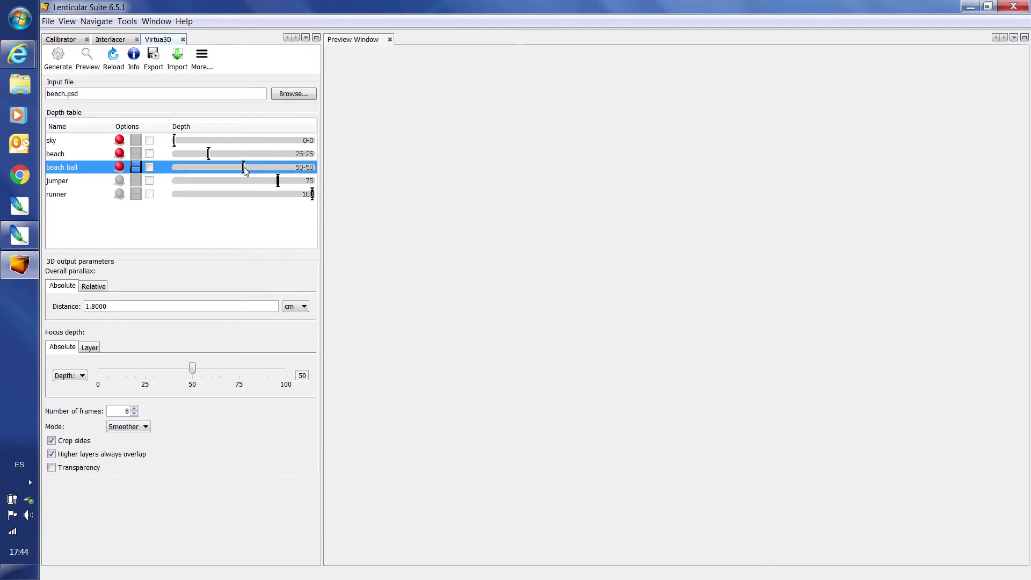
pyautogui.moveTo(244, 170); pyautogui.dragTo(229, 170)
pyautogui.moveTo(231, 177); pyautogui.dragTo(255, 167)
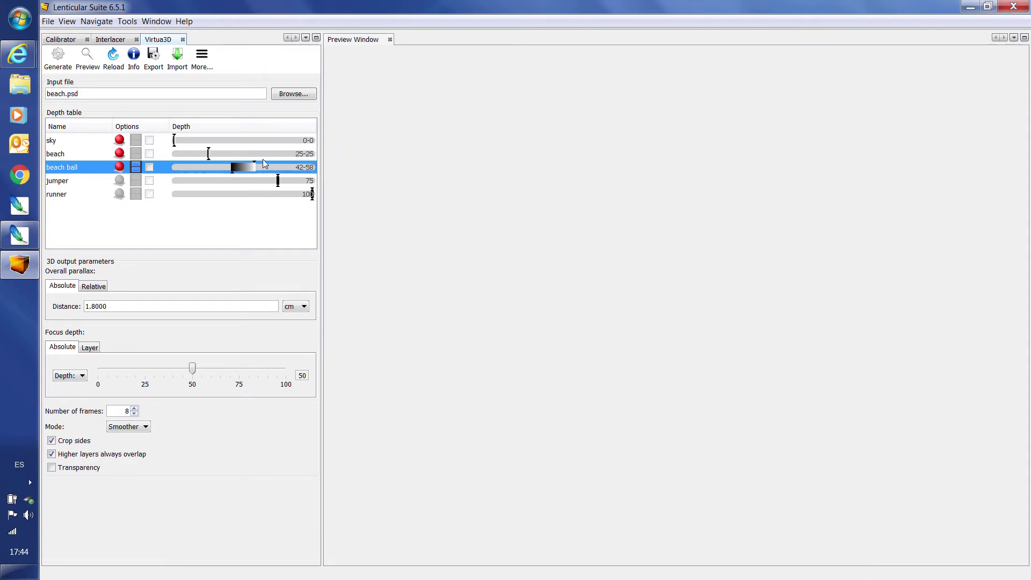
# - Set the layer depths to 0-19 for sky, 0-100 for beach, 50 for jumper and 80 for runner
pyautogui.moveTo(176, 139); pyautogui.dragTo(192, 141)
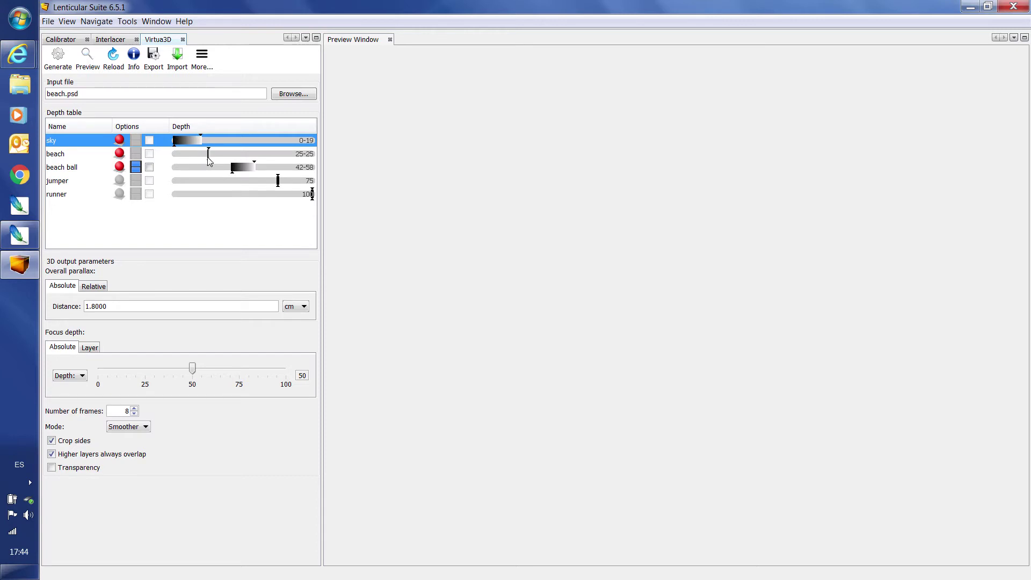
pyautogui.moveTo(197, 161); pyautogui.dragTo(245, 181)
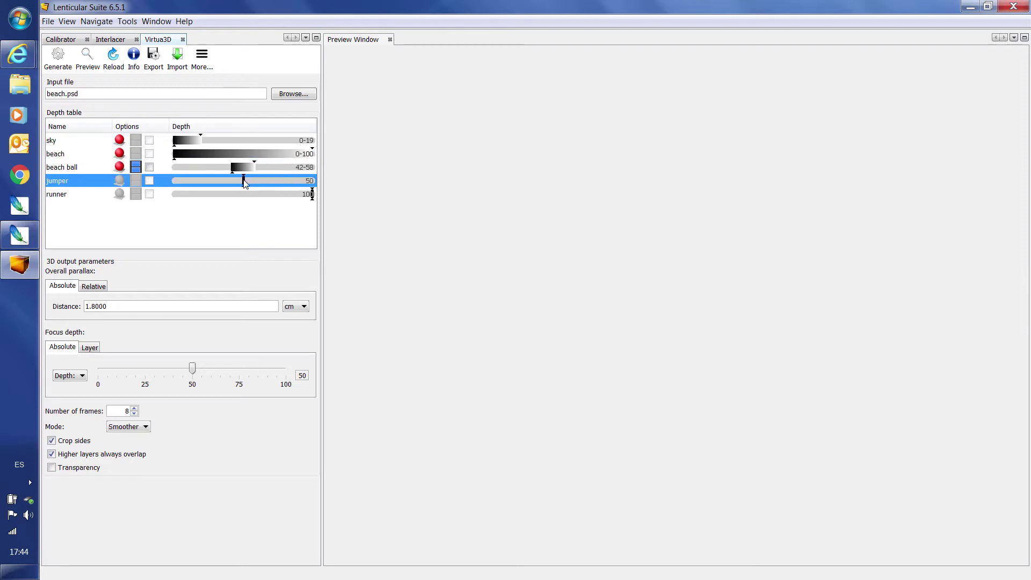
pyautogui.moveTo(312, 195); pyautogui.dragTo(286, 195)
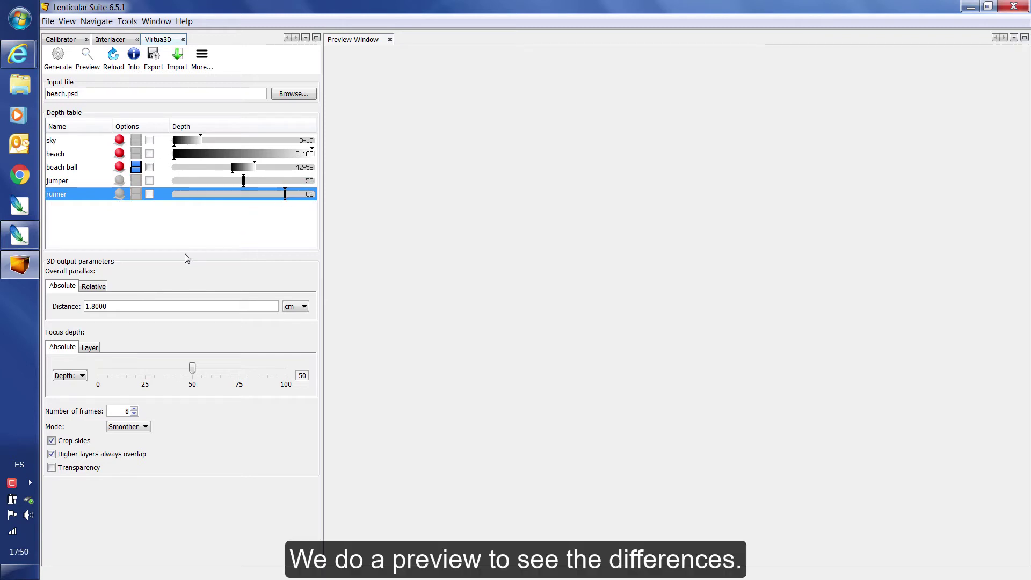
# - Set the absolute overall parallax distance to 1.2 cm, then generate a preview and scrub through its frames
pyautogui.moveTo(90, 306); pyautogui.dragTo(107, 306)
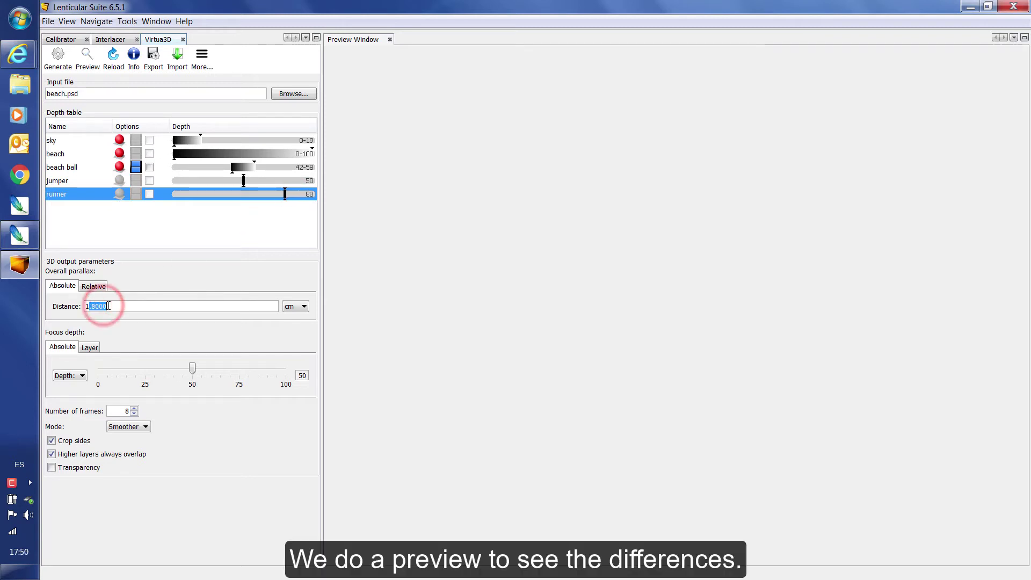
pyautogui.write('2')
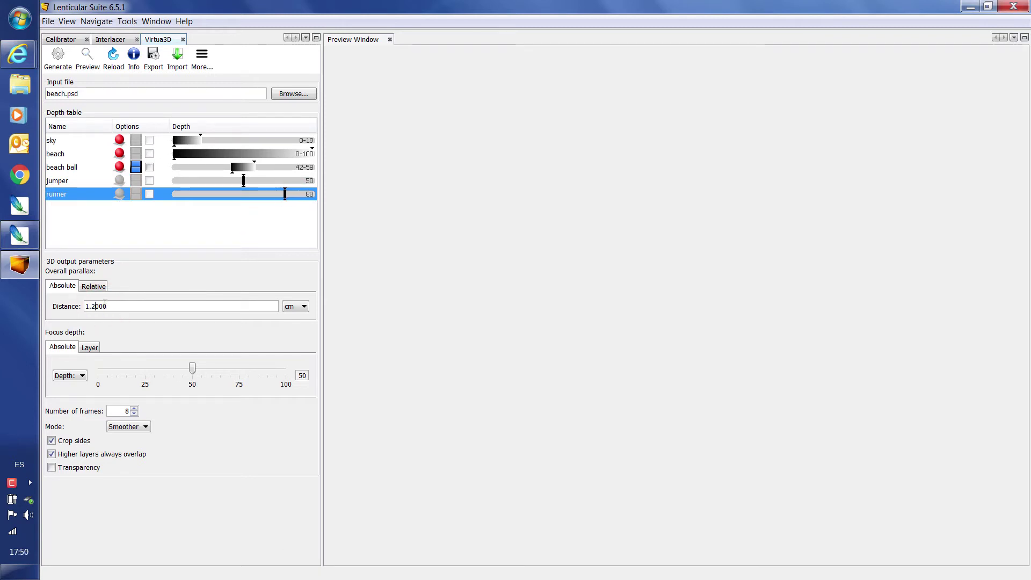
pyautogui.click(89, 63)
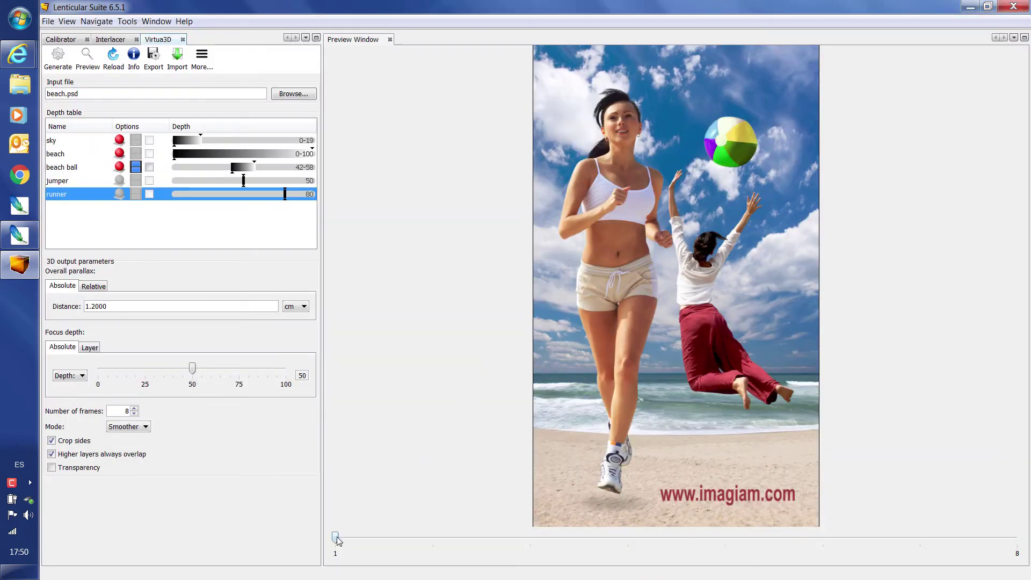
pyautogui.moveTo(336, 536); pyautogui.dragTo(361, 543)
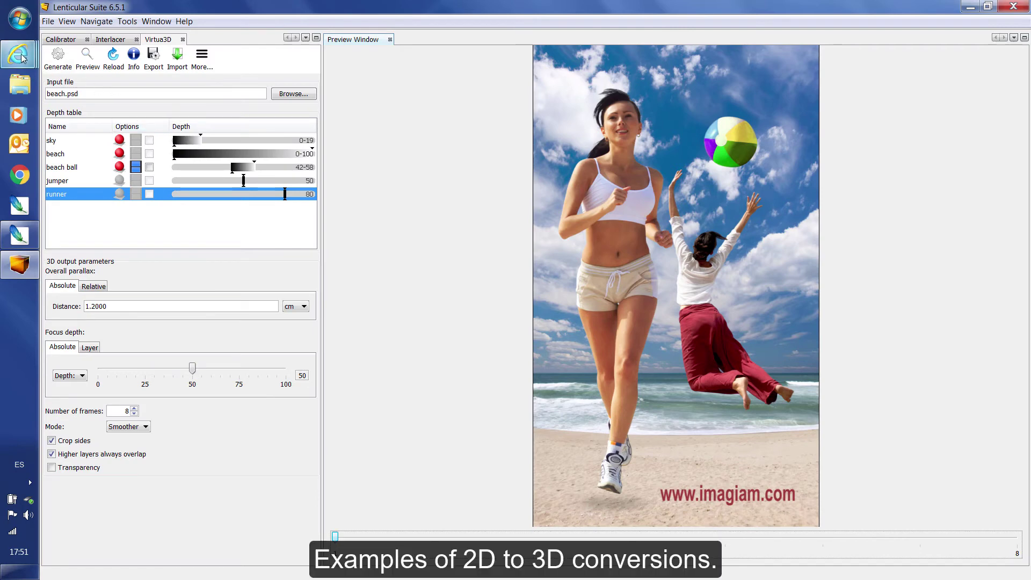
# - Switch to Internet Explorer and examine the depth maps, depth-table settings and 3D results of the portrait, girl-with-horse and mountain examples
pyautogui.moveTo(17, 53)
pyautogui.click(111, 27)
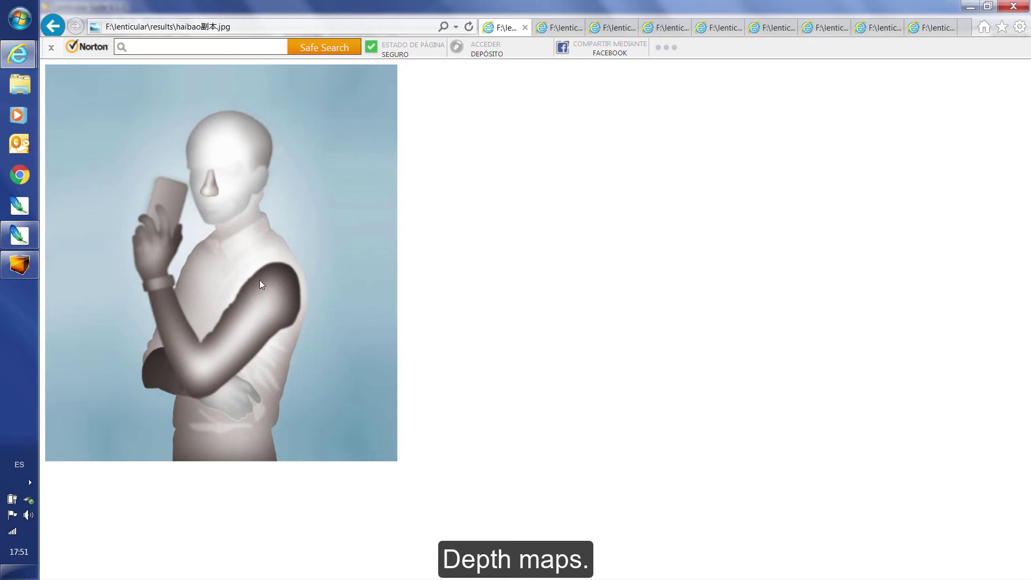
pyautogui.click(559, 29)
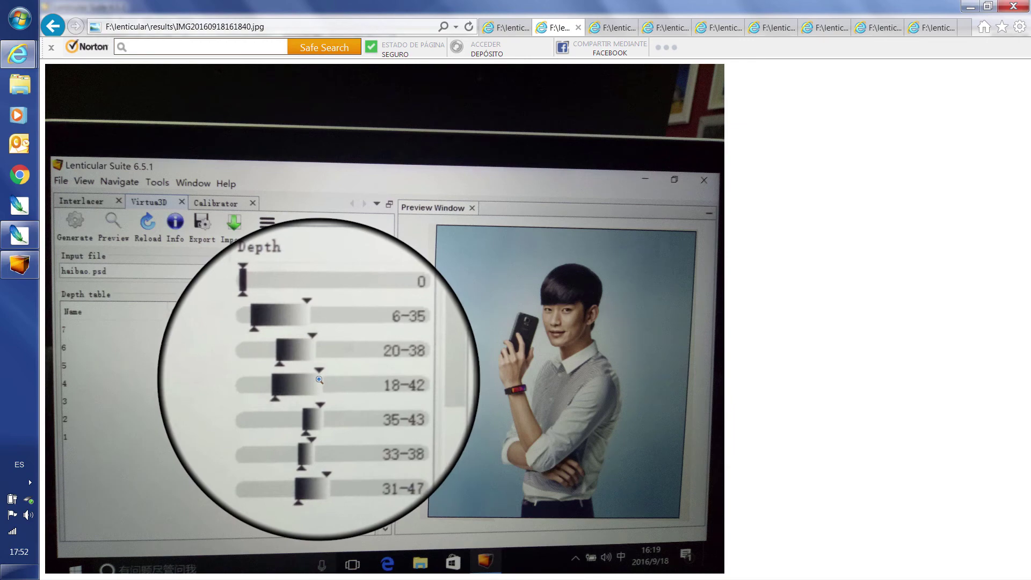
pyautogui.click(614, 30)
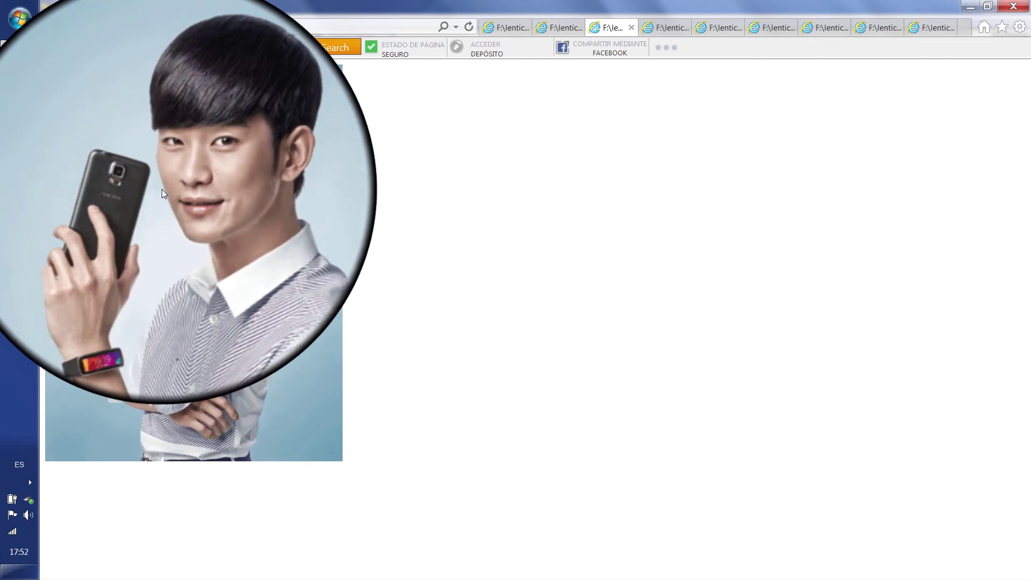
pyautogui.click(665, 30)
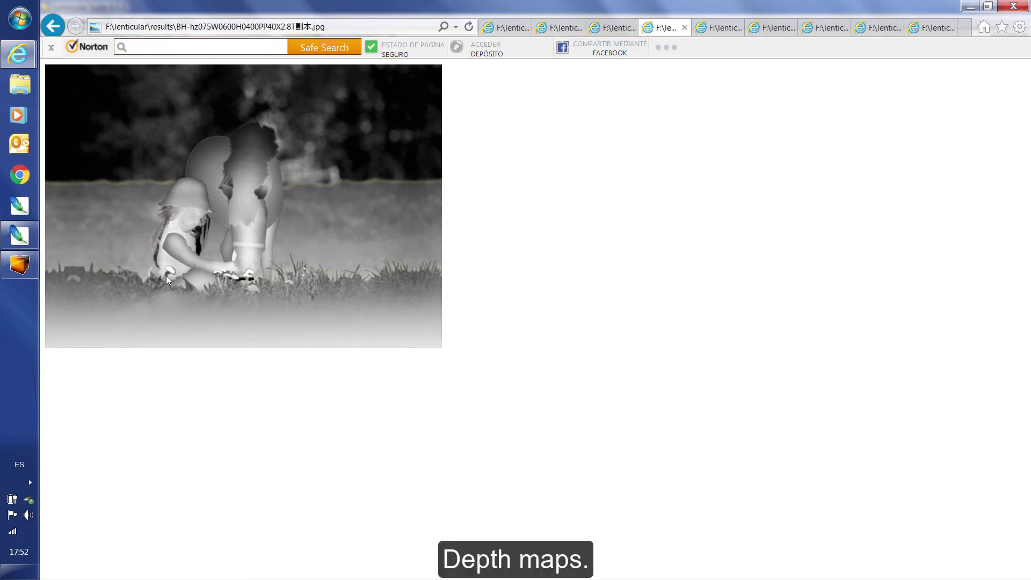
pyautogui.click(717, 29)
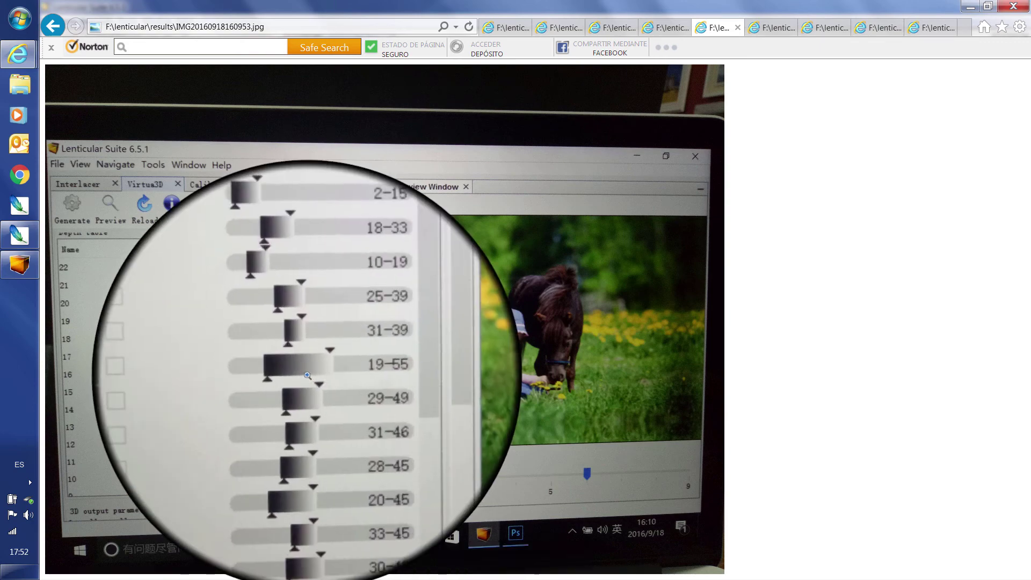
pyautogui.click(773, 29)
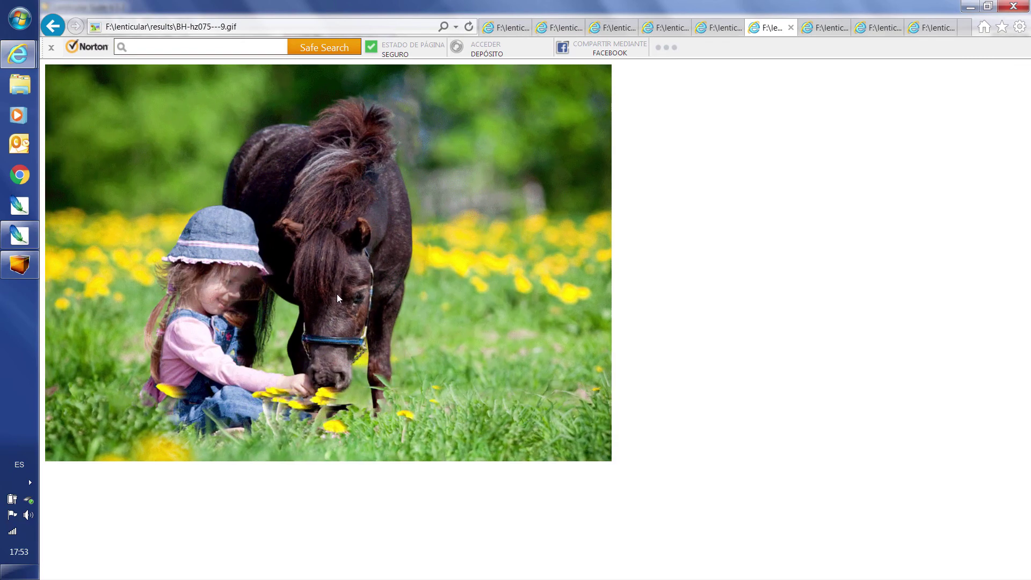
pyautogui.click(819, 29)
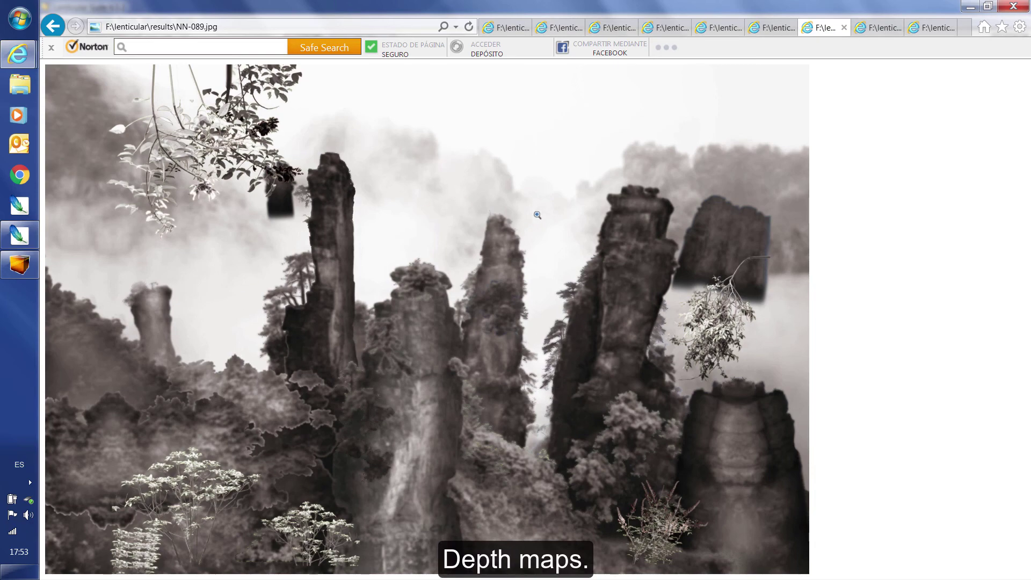
pyautogui.click(883, 31)
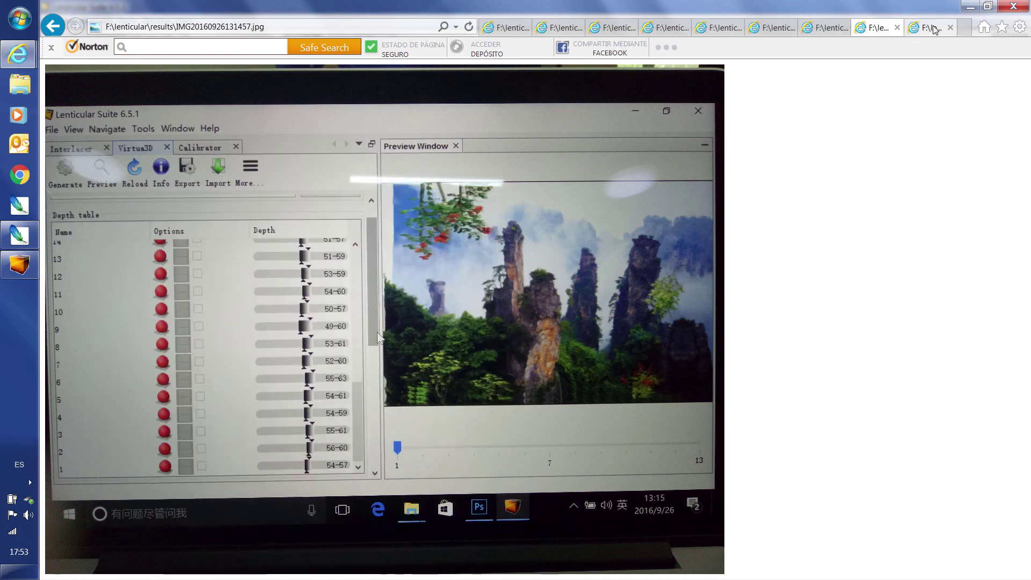
pyautogui.click(906, 35)
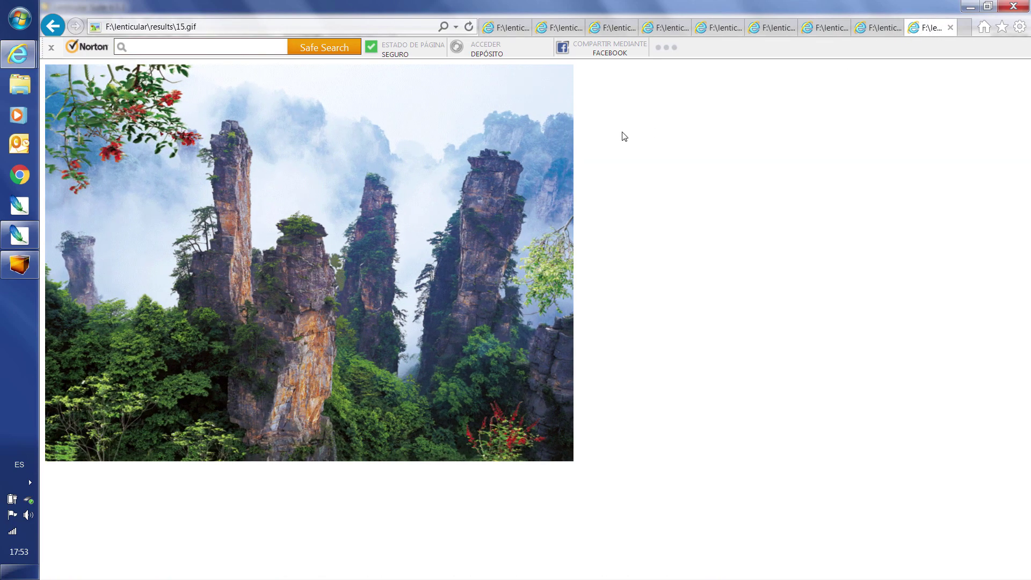